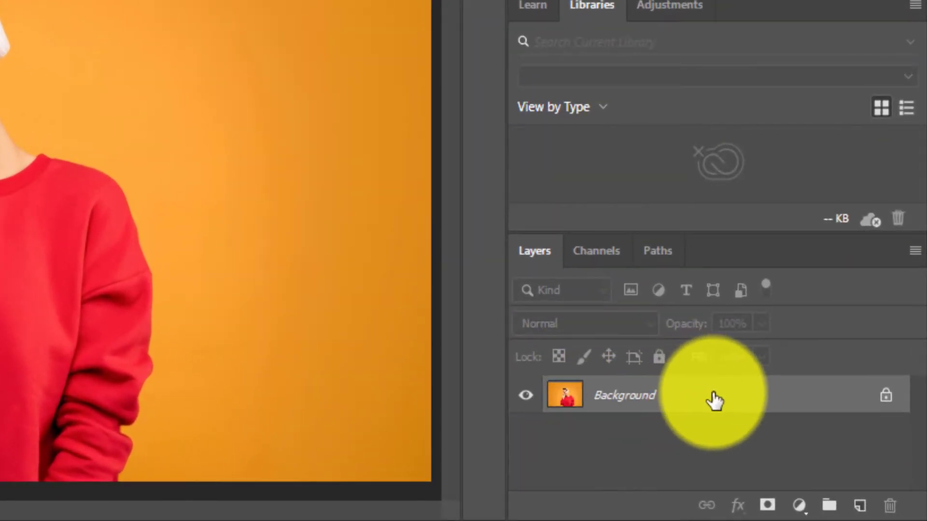
Step: Convert the locked Background into the regular layer Layer 0 and duplicate it
double_click(713, 399)
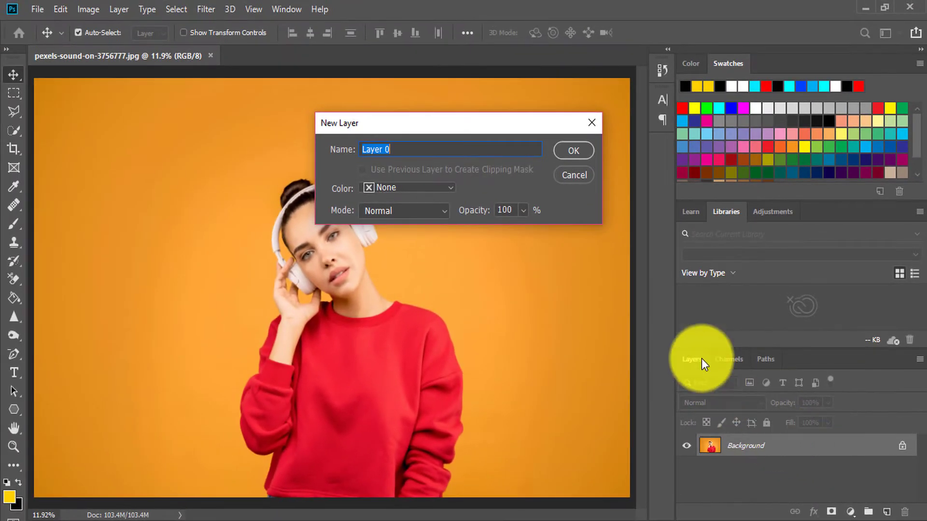
left_click(578, 150)
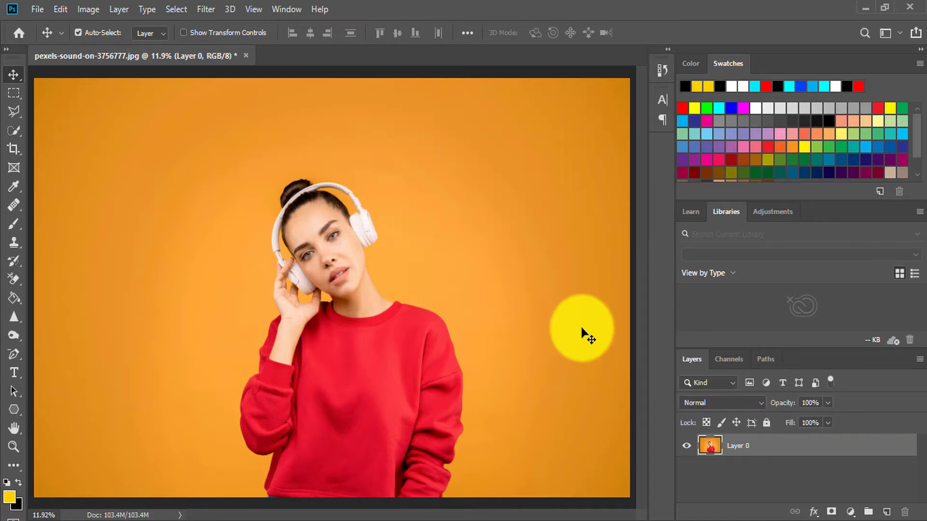
key("ctrl+j")
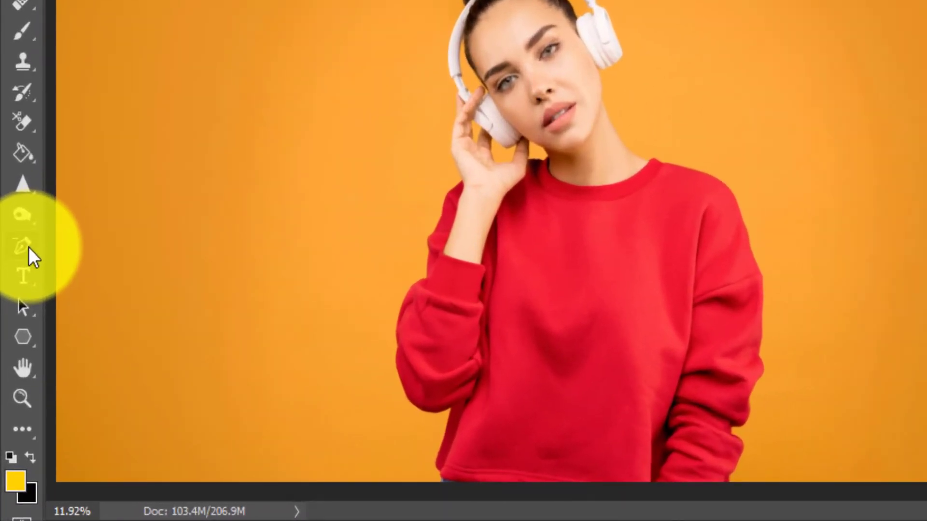
Step: Start a Pen Tool path where the red sweater's collar meets the neck on the lowered-arm side, placing anchors across the collar edge
left_click(28, 247)
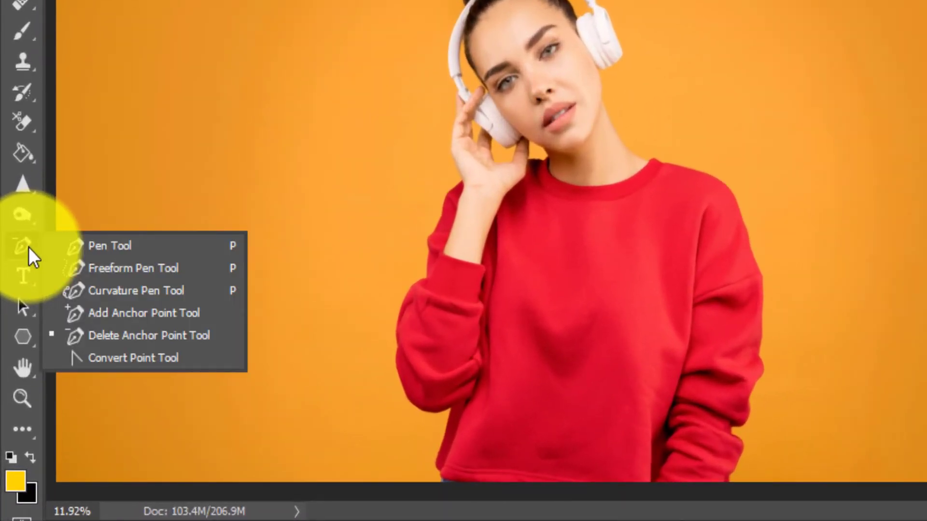
left_click(100, 242)
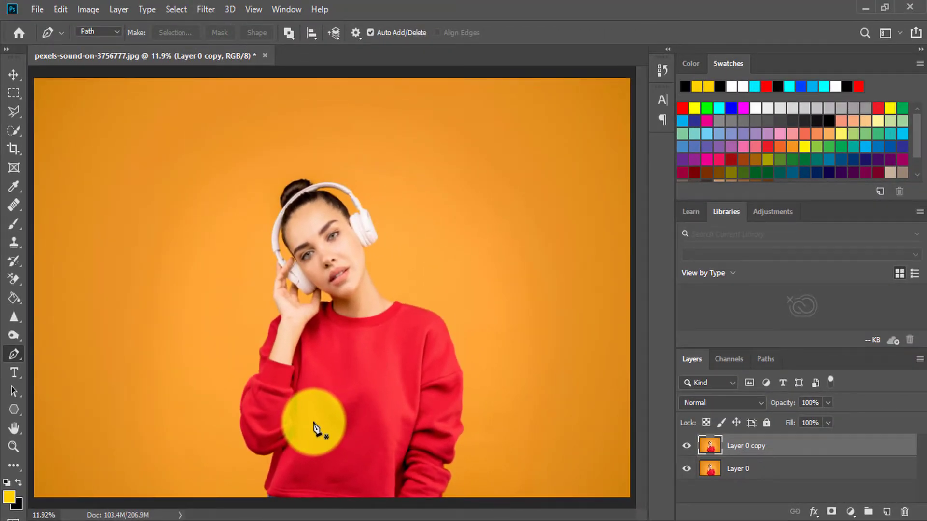
key("ctrl+equal")
key("ctrl+equal")
key("ctrl+equal")
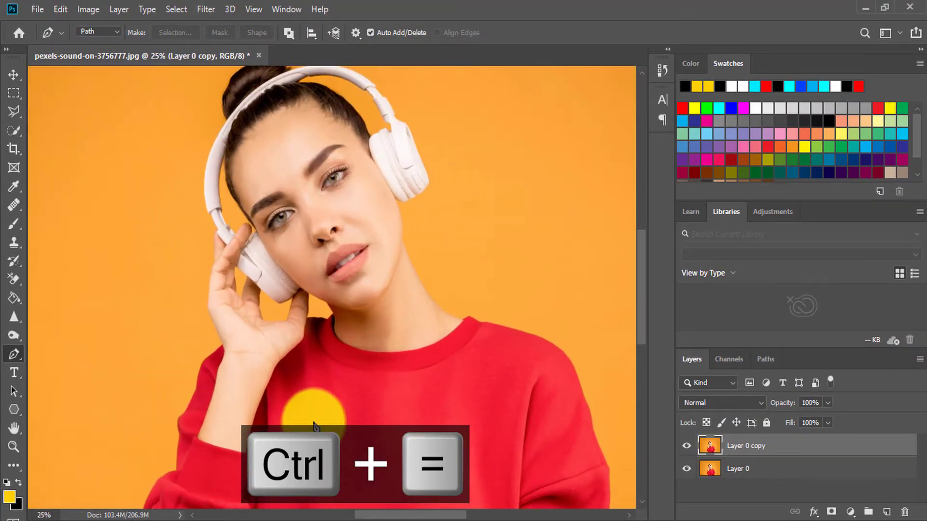
key("ctrl+equal")
scroll(534, 376, "right", 2)
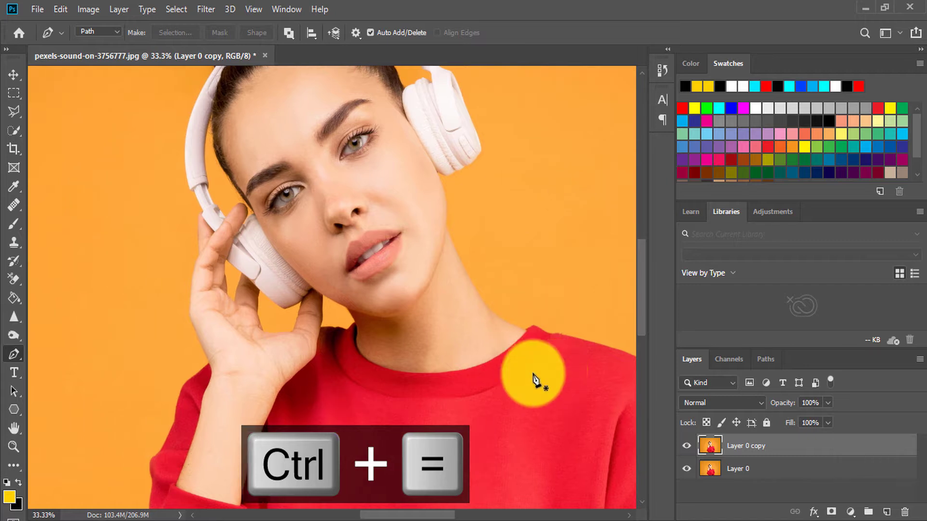
scroll(534, 376, "right", 2)
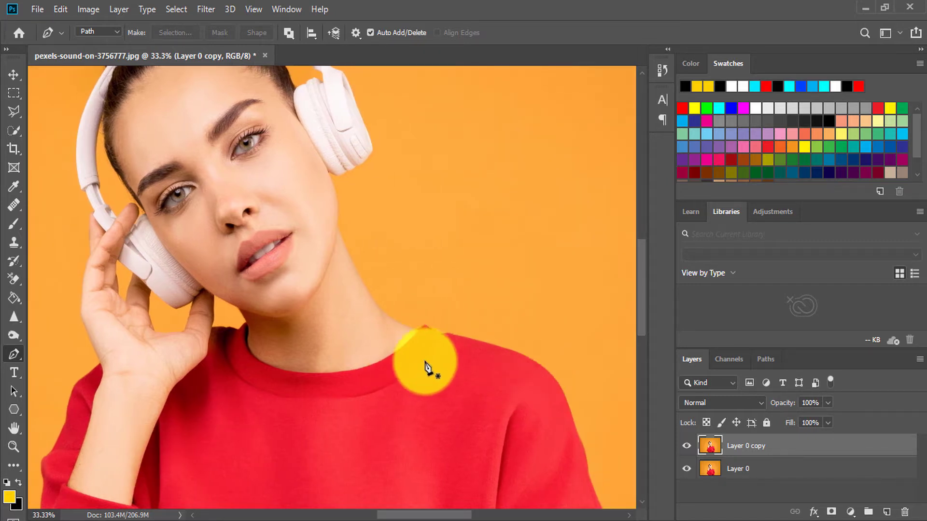
left_click(417, 331)
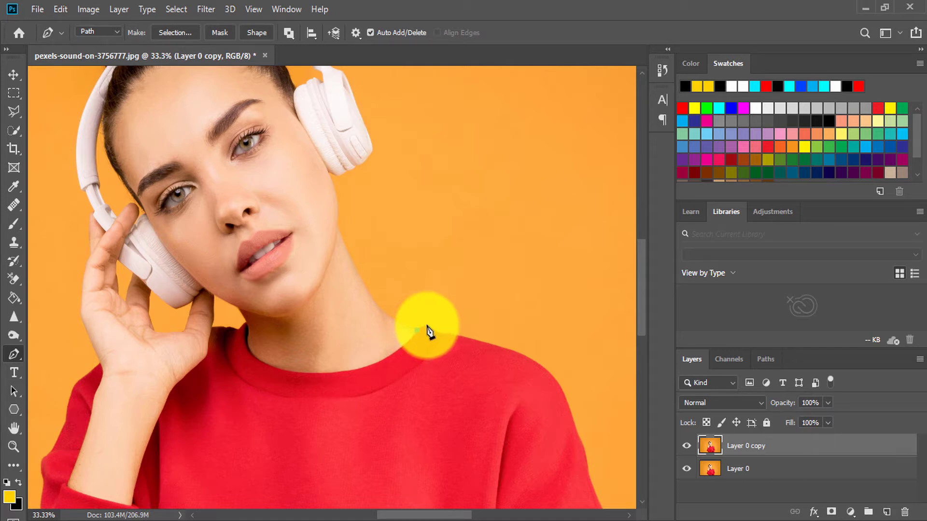
left_click(427, 327)
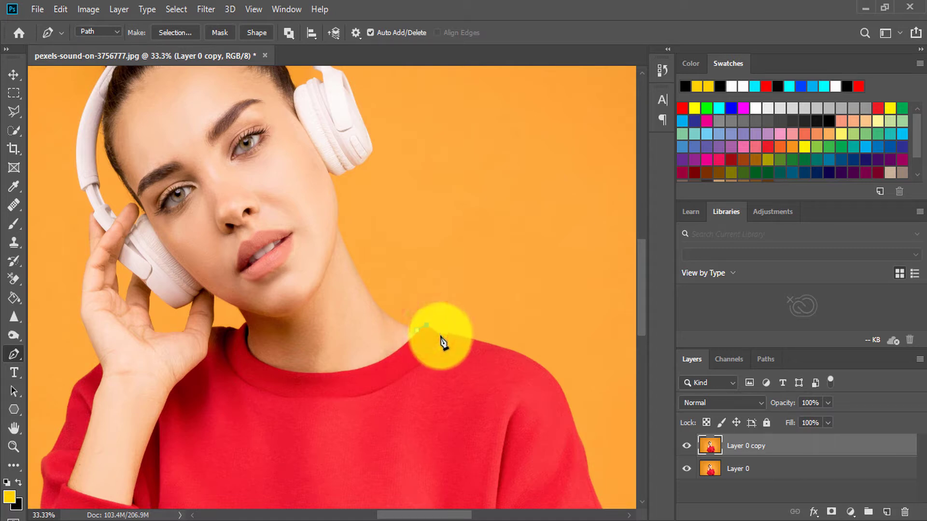
left_click(439, 337)
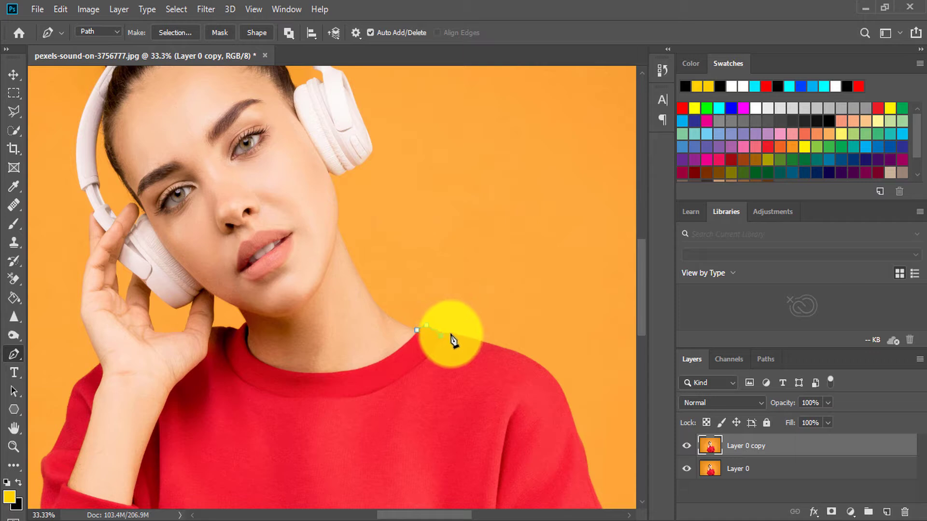
left_click(449, 334)
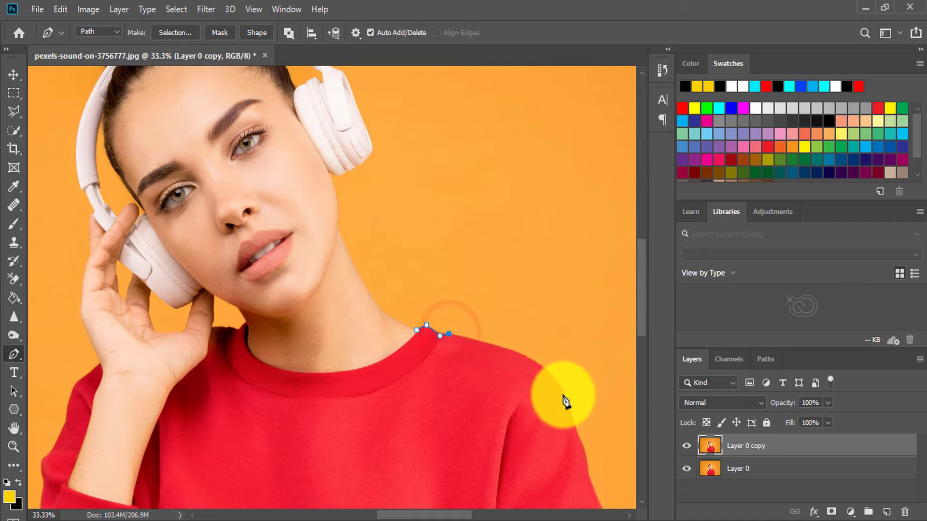
Step: Continue the path in curves over the lowered arm's shoulder and down the outer edge of the upper sleeve
left_click_drag(562, 395, 568, 434)
scroll(564, 404, "down", 3)
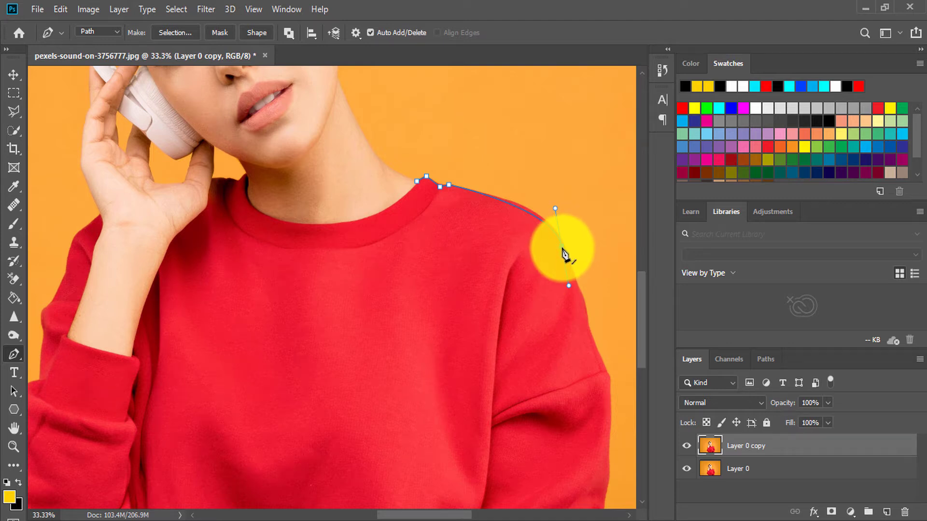
left_click(562, 247)
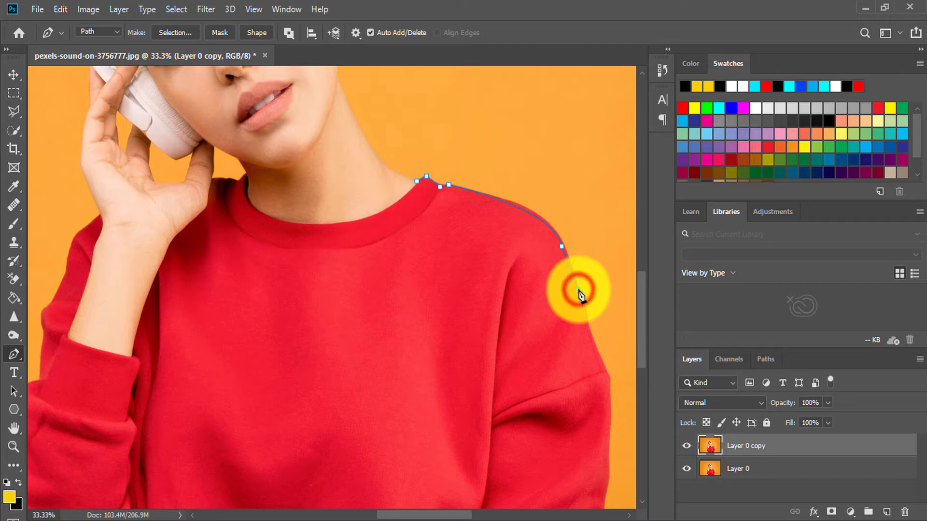
left_click_drag(587, 332, 615, 391)
left_click(587, 332, "alt")
left_click_drag(610, 427, 607, 447)
scroll(608, 434, "down", 3)
left_click(610, 290, "alt")
left_click_drag(607, 336, 603, 360)
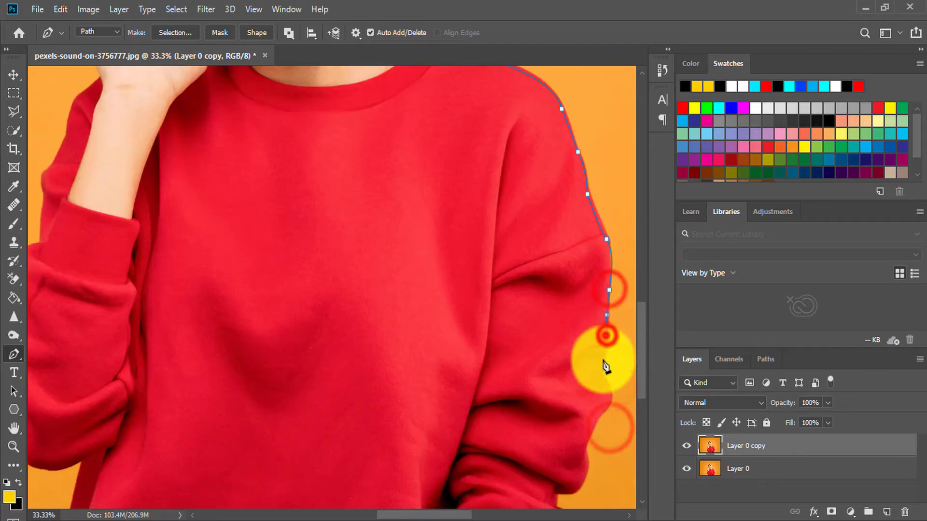
Step: Trace the outer folds of the lowered arm's sleeve down to the deep crease above the cuff
left_click(603, 360)
left_click(603, 375)
left_click_drag(606, 405, 593, 421)
scroll(598, 410, "down", 3)
left_click_drag(584, 308, 583, 326)
left_click_drag(582, 345, 528, 347)
left_click(582, 345, "alt")
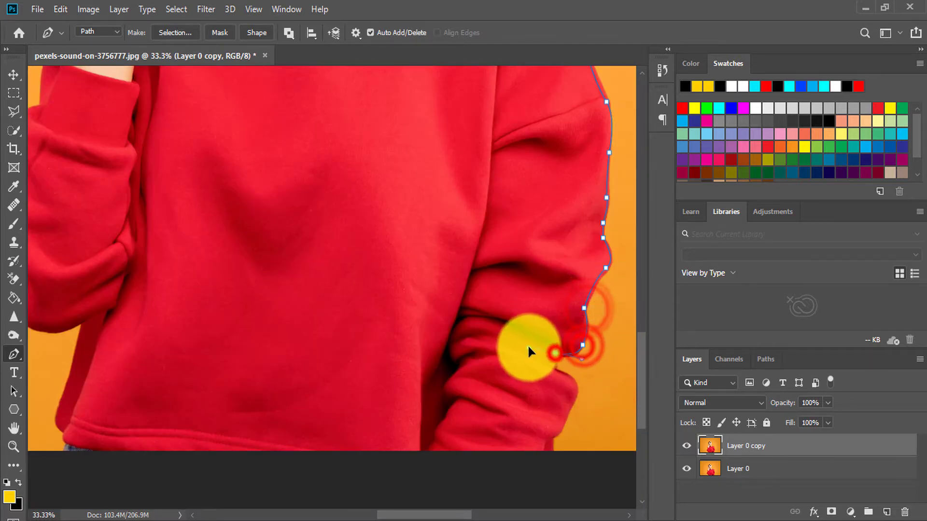
Step: Outline the lowered arm's cuff and run the path along the photo's bottom edge to the opposite hem corner
left_click(555, 353, "alt")
left_click(555, 370)
left_click_drag(573, 395, 559, 416)
scroll(573, 395, "down", 1)
left_click(559, 363)
left_click(551, 370)
left_click(551, 383)
left_click(92, 383)
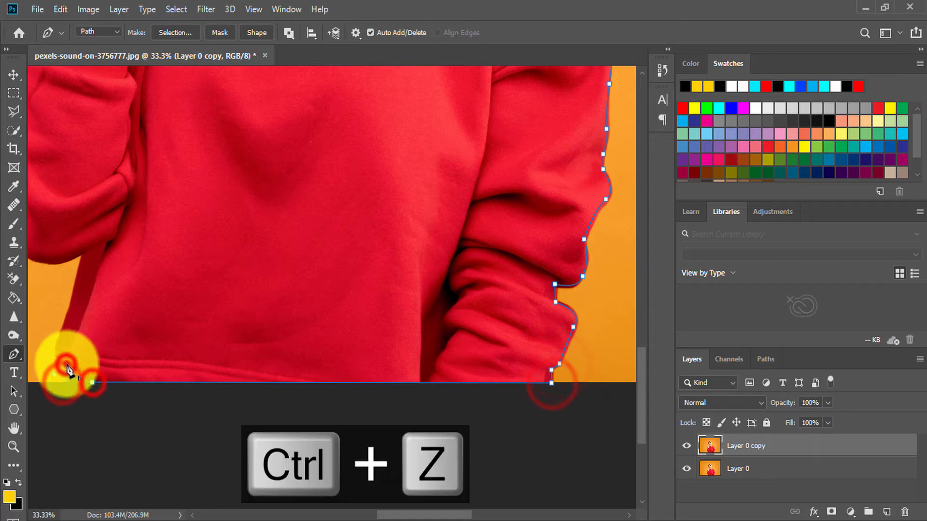
Step: Trace around the hem corner and up the sweater's side to the underside of the raised arm's sleeve
left_click_drag(67, 364, 52, 348)
scroll(68, 338, "left", 2)
key("ctrl+equal")
left_click(168, 327)
left_click(183, 277)
left_click(204, 197)
Step: Outline the rounded elbow of the raised arm's sleeve with anchors from its underside up the outer edge
left_click_drag(112, 192, 70, 158)
scroll(112, 193, "up", 2)
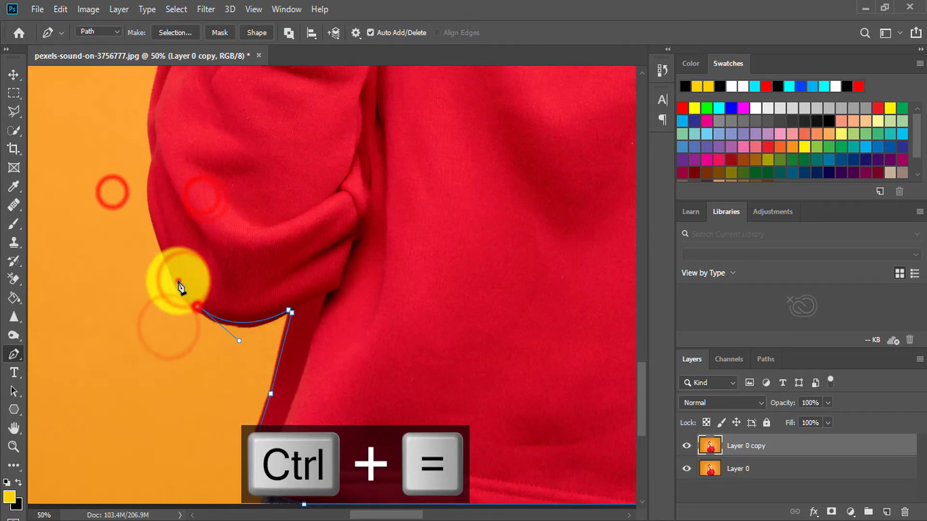
left_click(180, 285)
scroll(133, 155, "up", 2)
left_click(149, 321)
left_click(153, 276)
left_click(149, 228)
left_click_drag(195, 118, 225, 104)
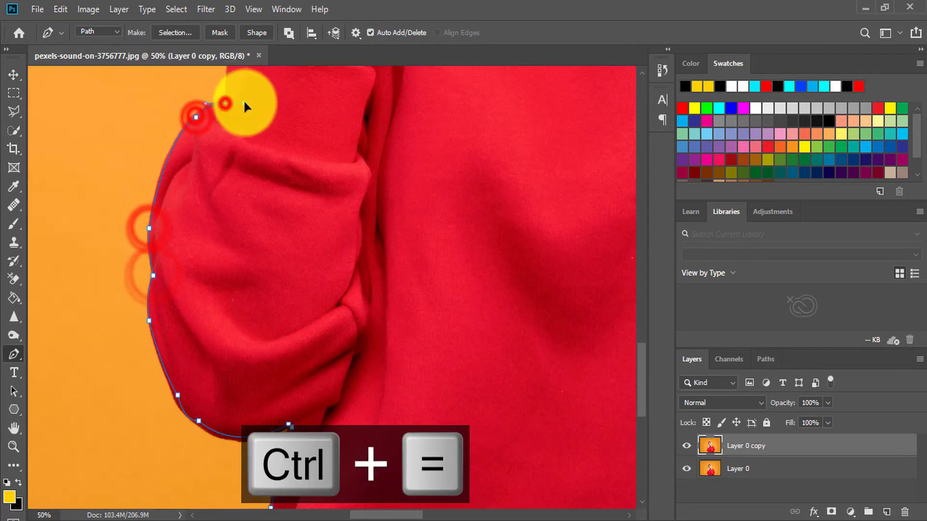
Step: Trace the outer sweater edge above the raised elbow, following the upper-arm folds towards the shoulder
key("ctrl+z")
scroll(241, 145, "up", 4)
left_click(225, 312)
left_click(228, 265)
left_click(229, 224)
left_click(235, 203)
left_click(267, 151)
scroll(268, 154, "up", 3)
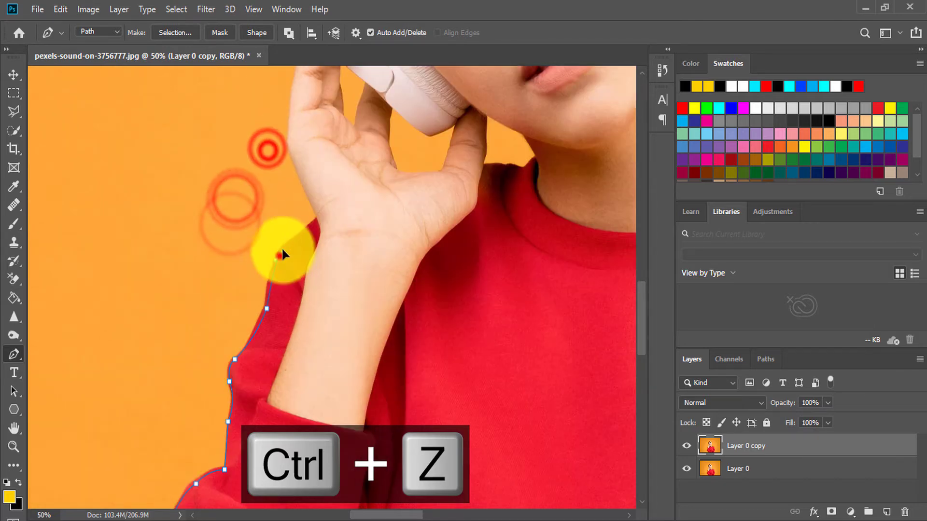
Step: Take the path around the shoulder tip at the wrist, down the bare forearm's outer edge and across the cuff opening
left_click(317, 219)
left_click(316, 247)
key("ctrl+equal")
left_click(307, 271)
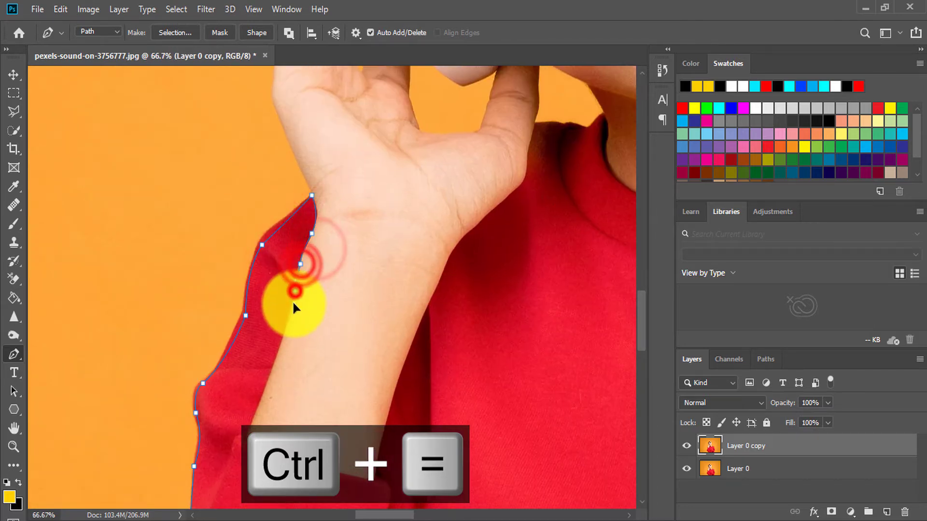
left_click(295, 291)
key("ctrl+z")
scroll(241, 396, "down", 2)
left_click(246, 350)
left_click_drag(374, 396, 527, 429)
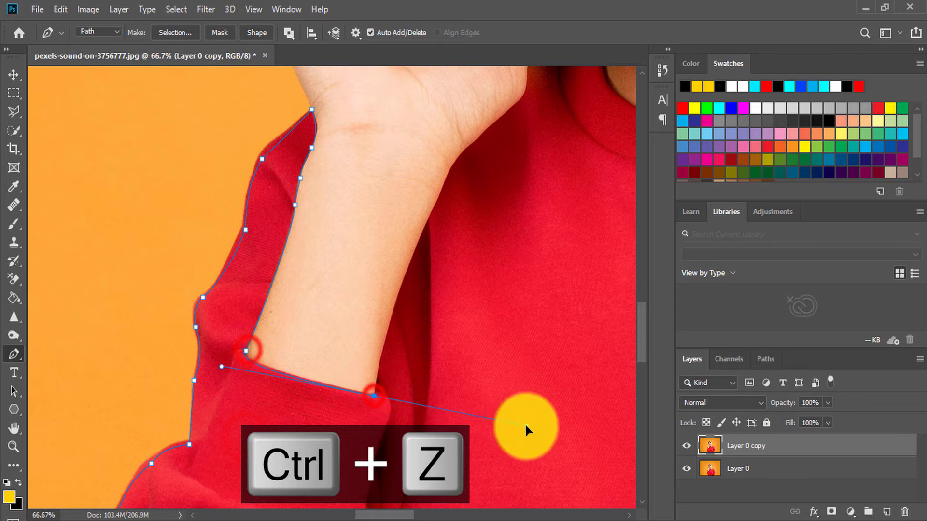
Step: Trace the border between the sweater and the inner edge of the raised forearm, from the cuff up to the palm
left_click(399, 283)
scroll(429, 251, "up", 2)
left_click(435, 274)
left_click(450, 237)
left_click(473, 206)
left_click_drag(509, 179, 545, 154)
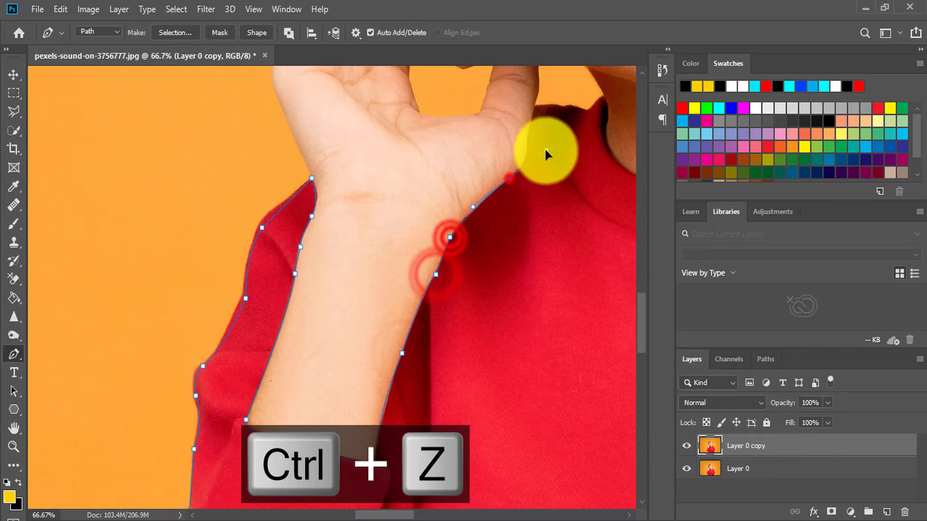
Step: Follow the sweater edge past the base of the thumb and along the short shoulder section to the collar
scroll(545, 155, "up", 3)
scroll(545, 154, "right", 2)
left_click(411, 304)
left_click(430, 268)
left_click(438, 233)
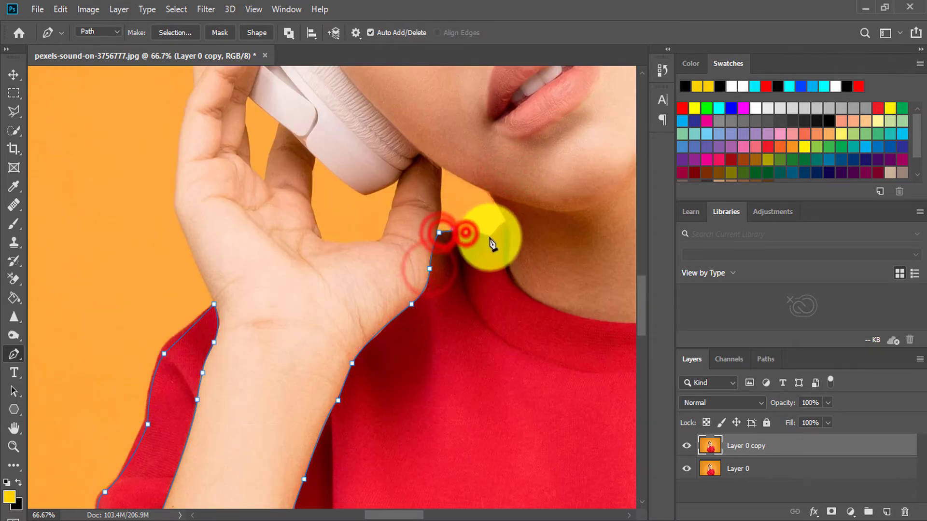
left_click(465, 233)
left_click(490, 237)
left_click(506, 222)
Step: Curve the path along the inside of the neckline and close it at the starting anchor
scroll(505, 223, "right", 2)
left_click_drag(443, 309, 515, 331)
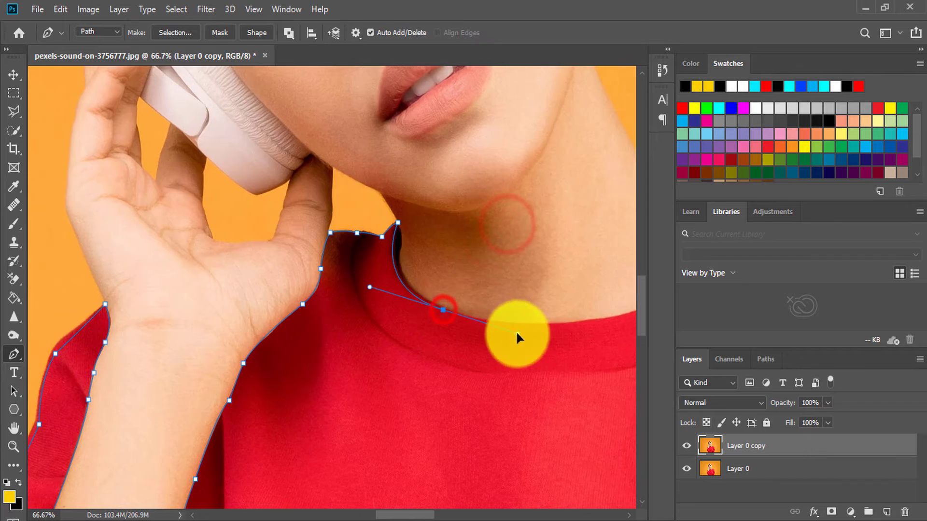
left_click(442, 309, "alt")
scroll(562, 337, "right", 4)
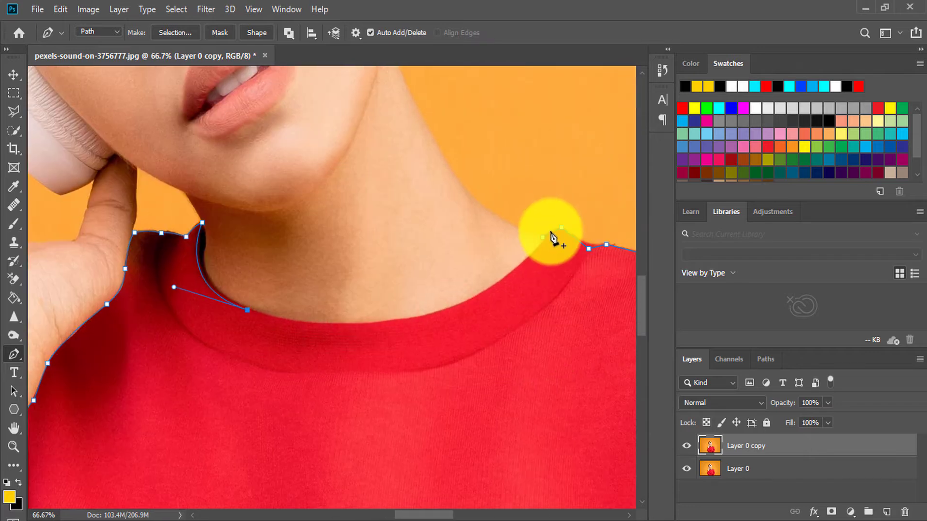
key("ctrl+minus")
key("ctrl+minus")
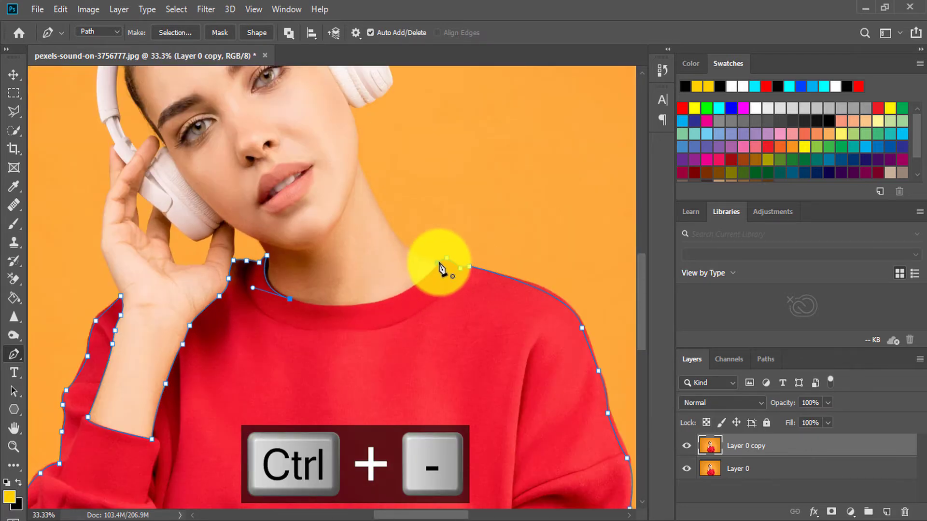
left_click_drag(440, 265, 503, 192)
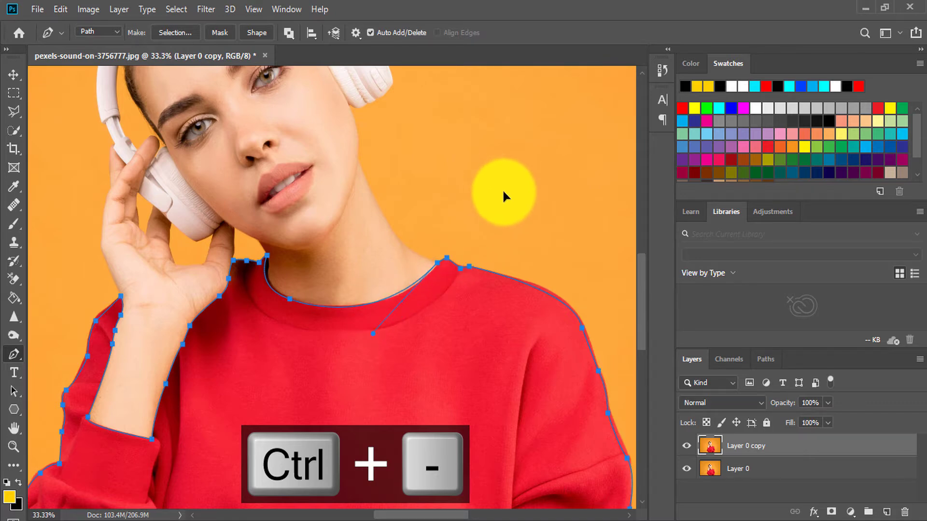
Step: Convert the closed sweater path into a new anti-aliased selection with a feather radius of 0 pixels
key("ctrl+minus")
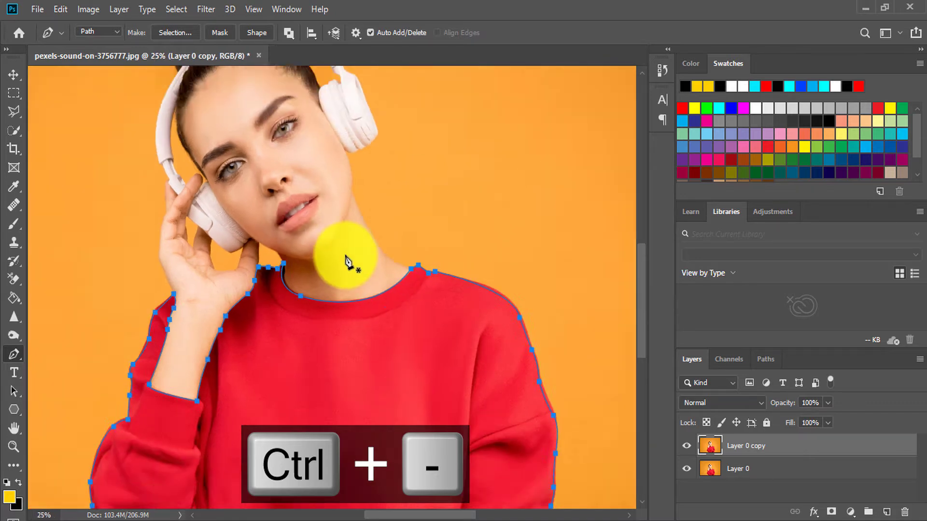
key("ctrl+minus")
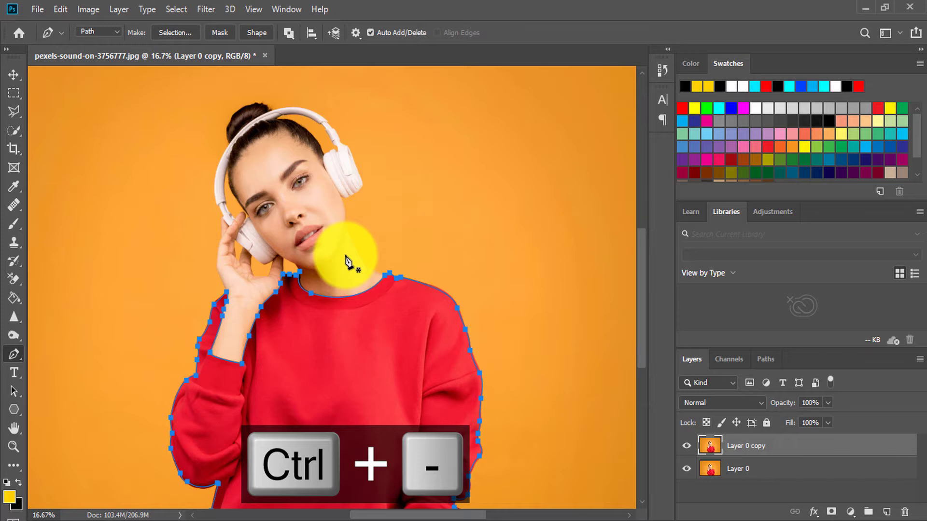
scroll(345, 261, "down", 5)
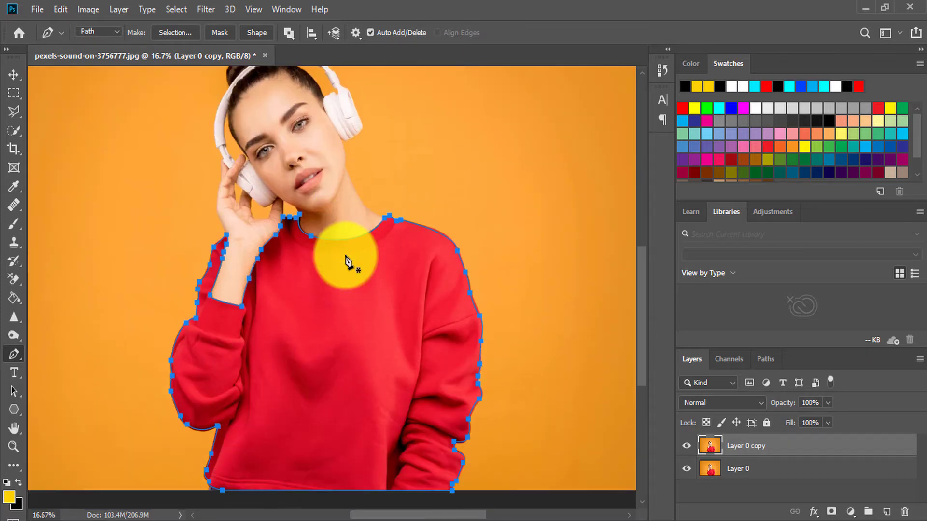
scroll(345, 261, "up", 2)
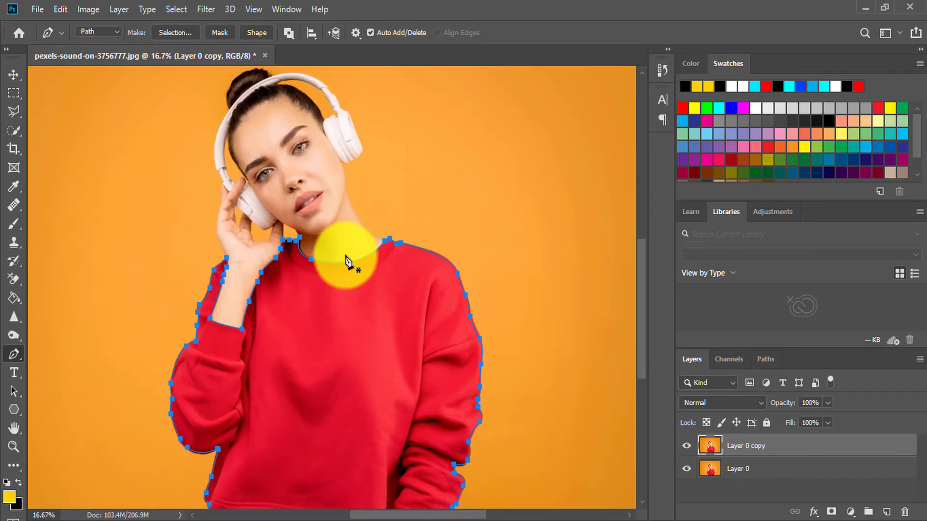
right_click(301, 322)
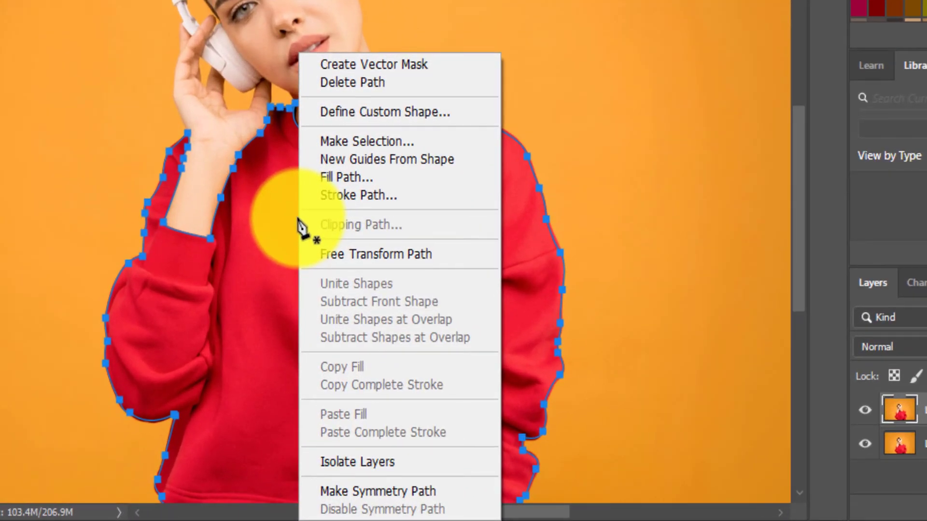
left_click(345, 144)
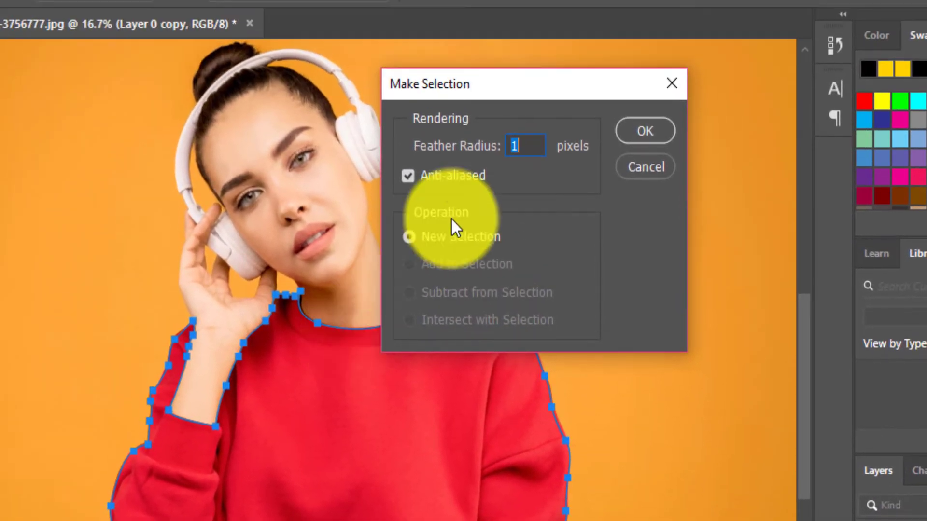
left_click(530, 143)
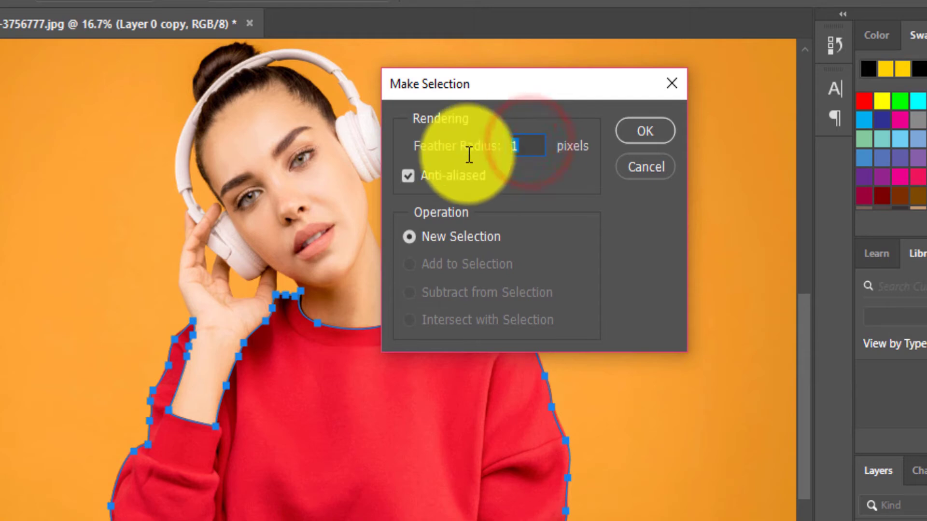
type("0")
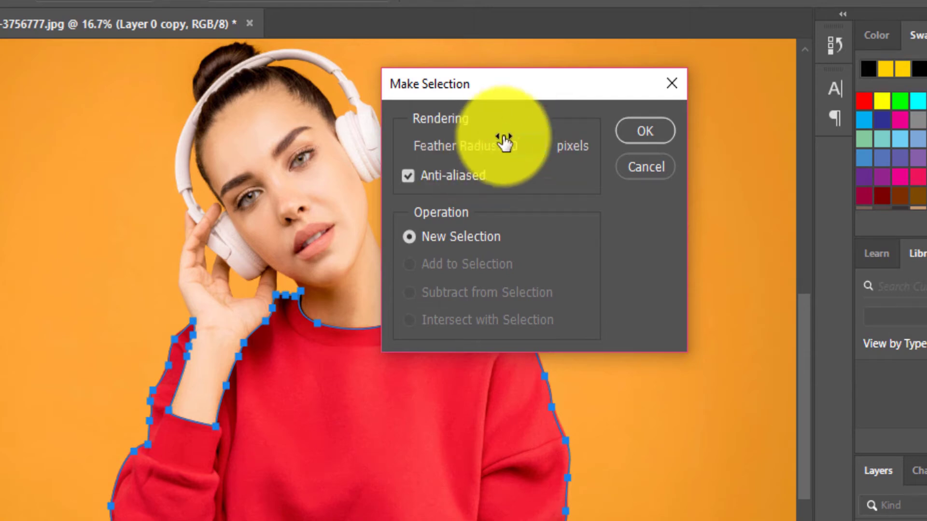
left_click(644, 131)
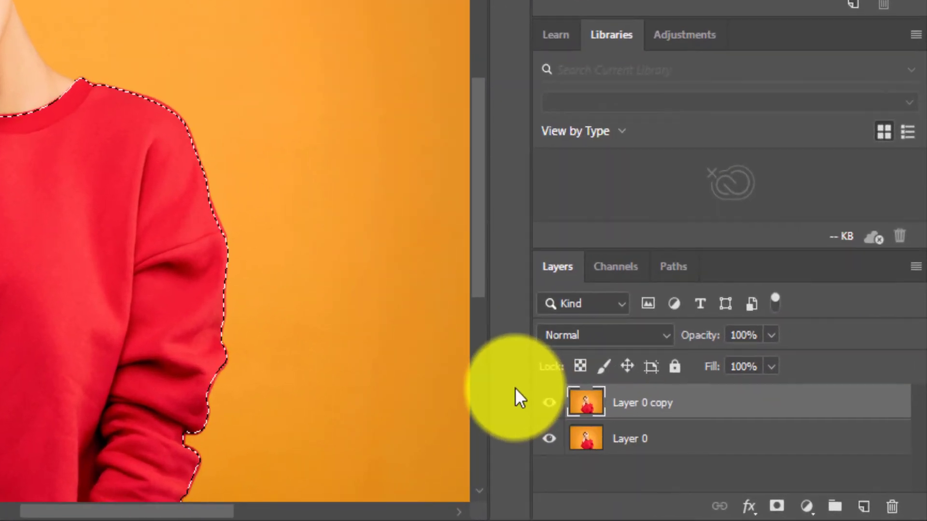
Step: Mask Layer 0 copy with the sweater selection and check the cutout by temporarily hiding Layer 0
left_click(777, 507)
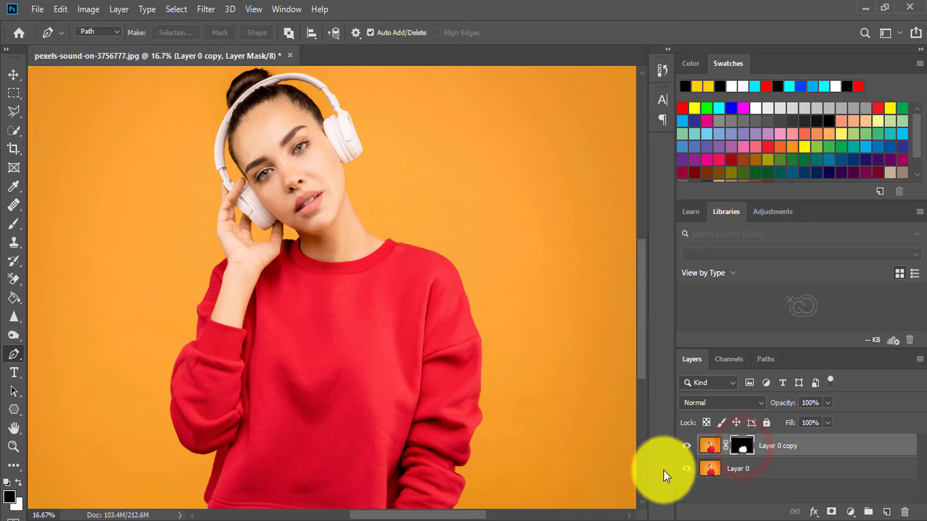
left_click(684, 473)
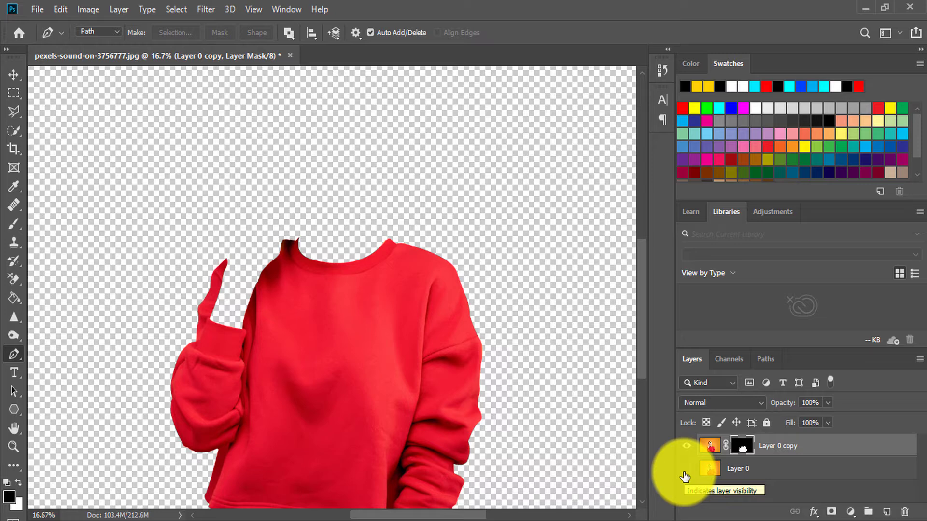
left_click(685, 474)
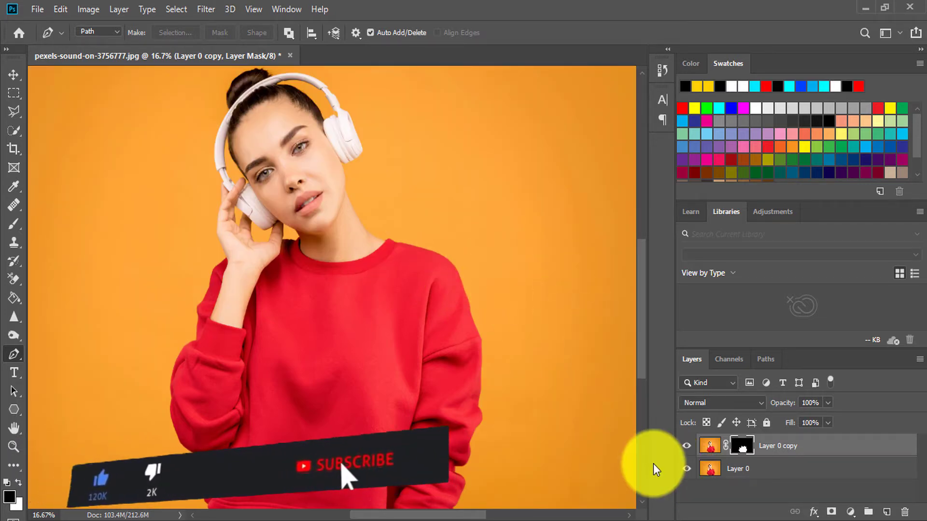
Step: Add a Hue/Saturation adjustment above Layer 0 copy, clip it to that layer and turn on Colorize
left_click(704, 448)
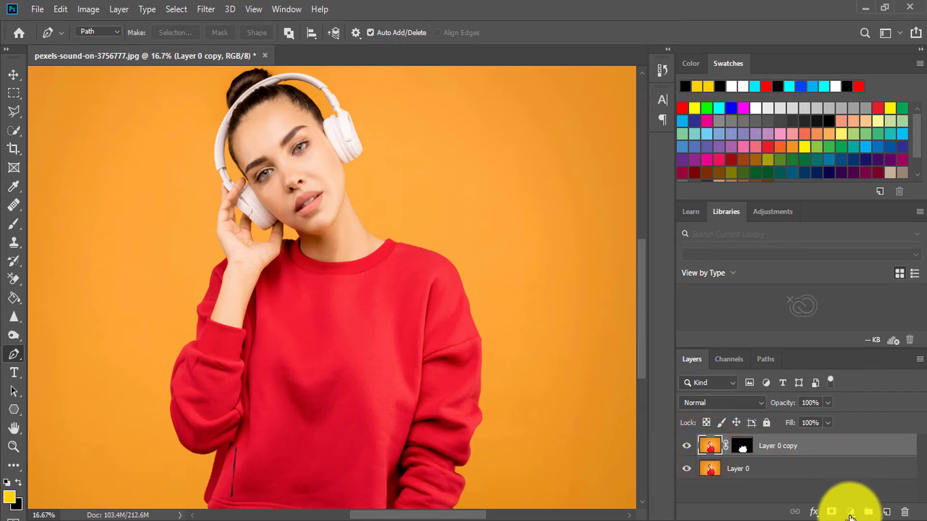
left_click(850, 512)
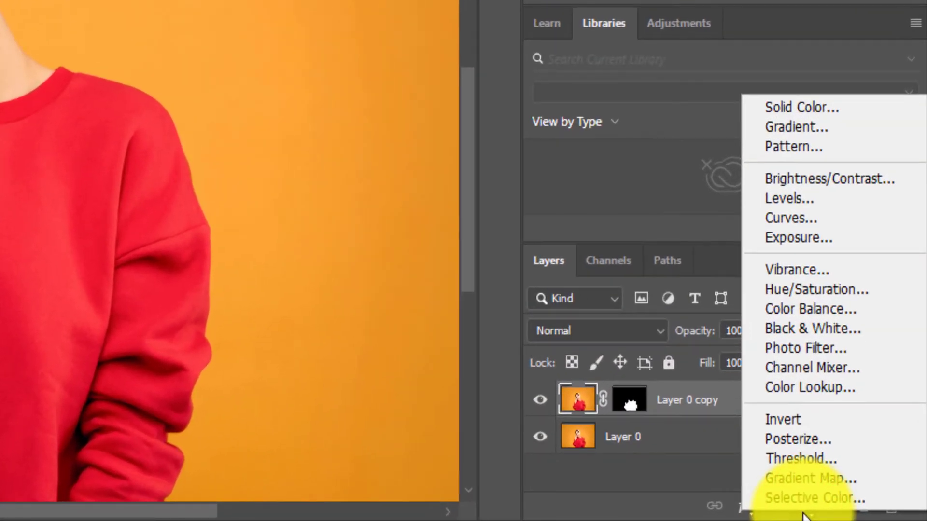
left_click(823, 290)
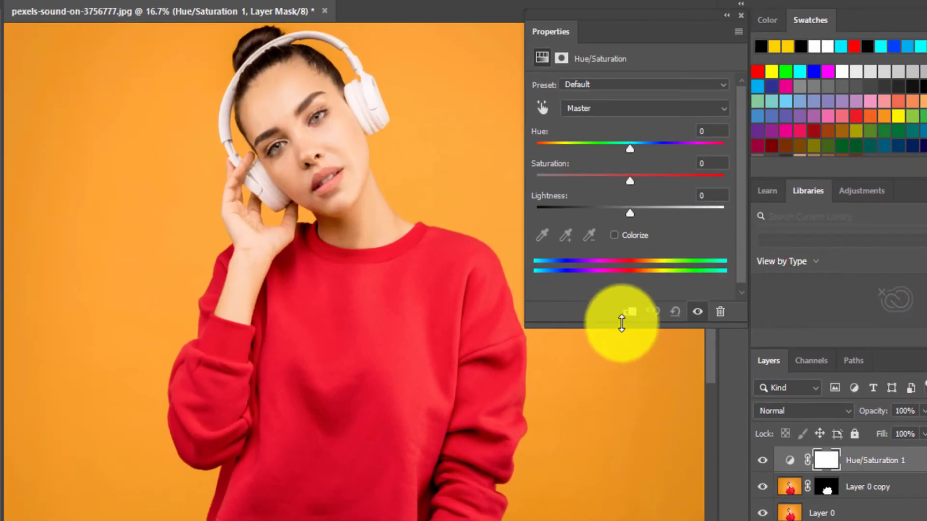
left_click(633, 312)
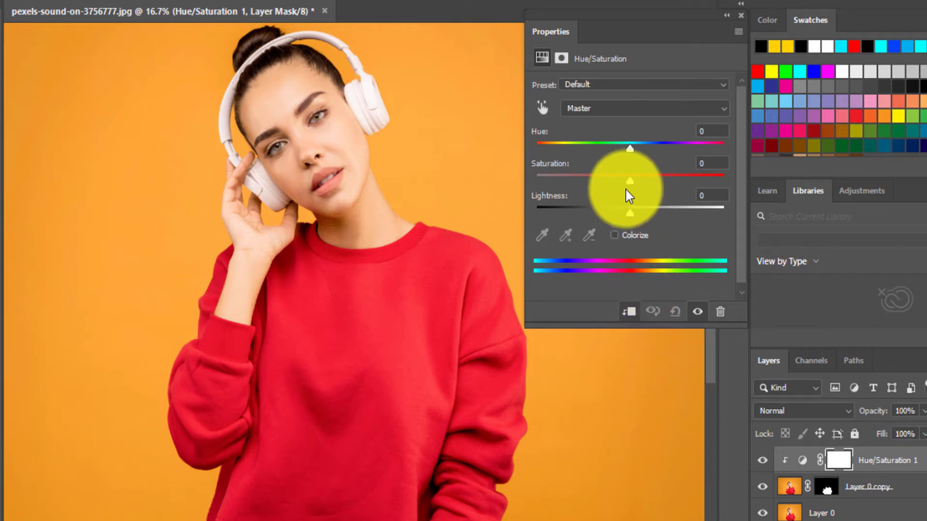
left_click(614, 235)
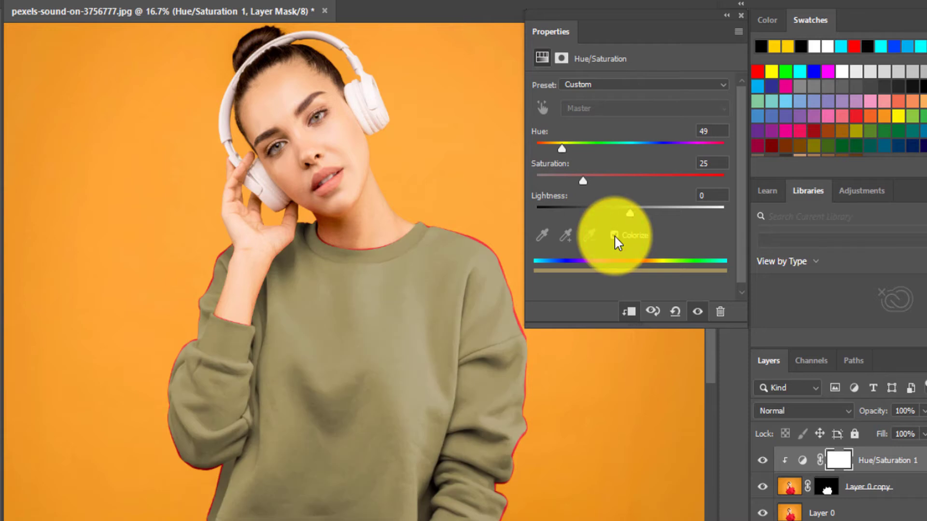
Step: Try an orange sweater by setting the colorize hue to 18 and the saturation to 100
left_click(562, 148)
left_click_drag(562, 147, 546, 151)
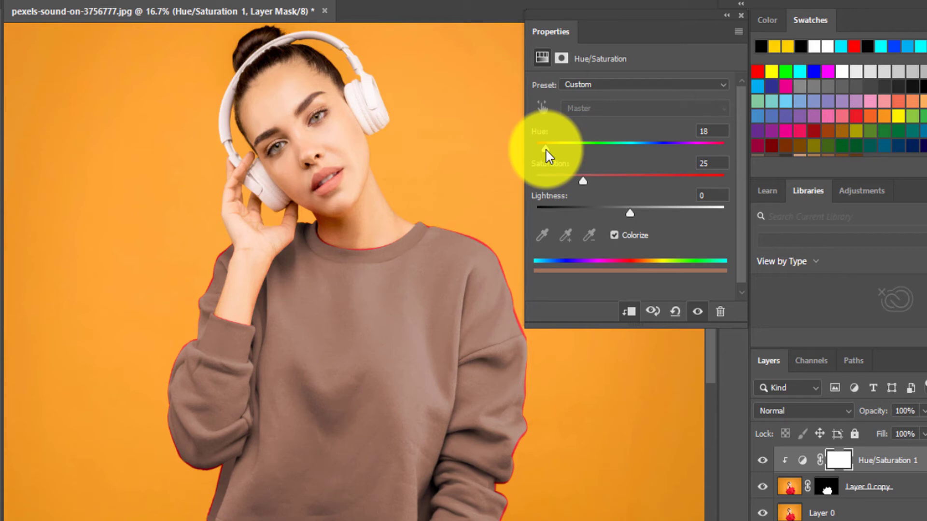
left_click_drag(584, 180, 726, 190)
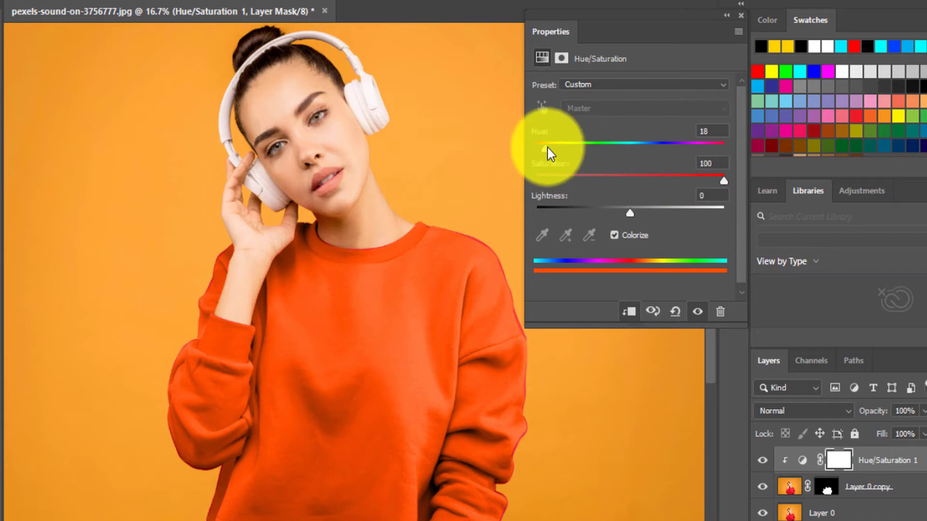
Step: Recolour the sweater light blue with a hue of 189 and a saturation of 92, and close the adjustment's properties
left_click_drag(548, 148, 606, 153)
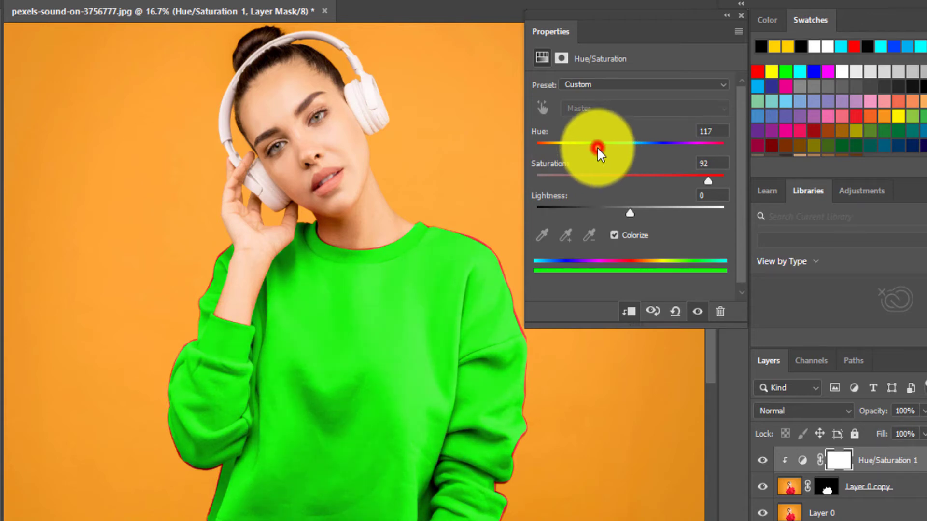
left_click_drag(598, 149, 635, 155)
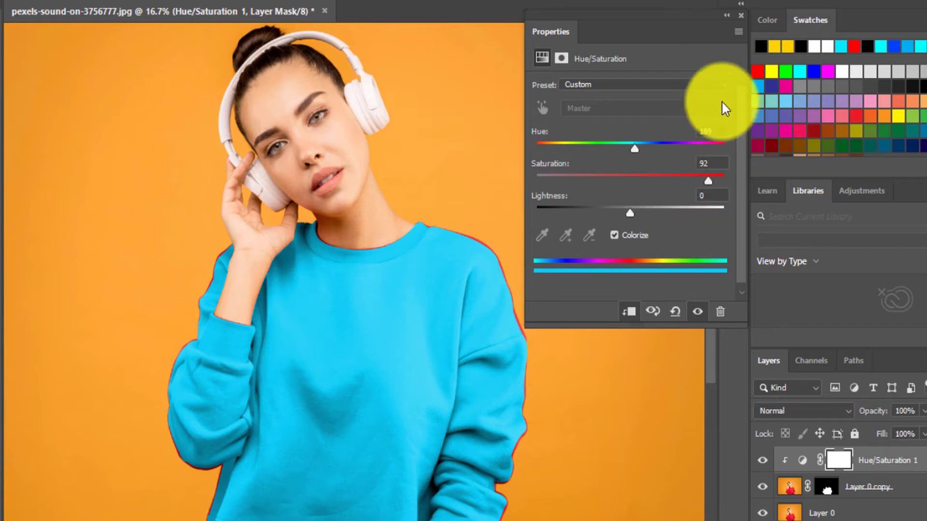
left_click(740, 15)
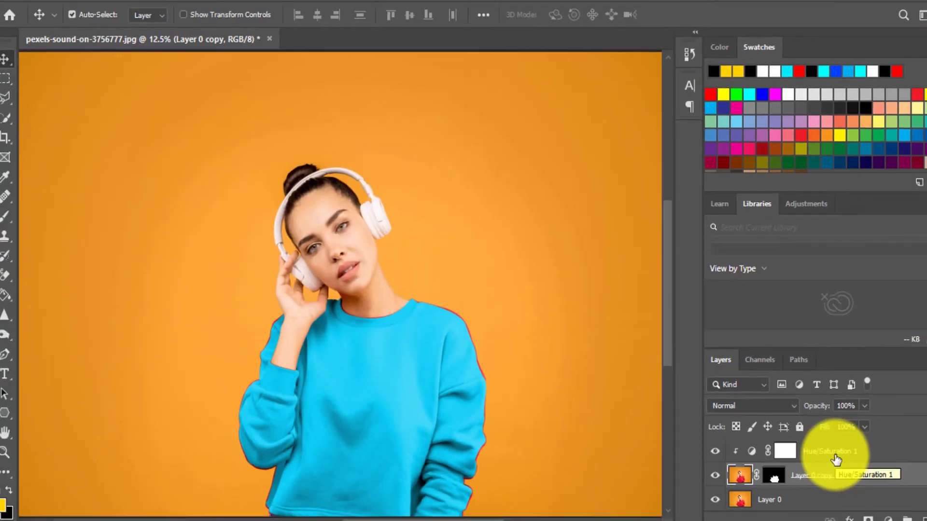
Step: Group the Hue/Saturation 1 adjustment with Layer 0 copy and rename the group "blue"
left_click(835, 457)
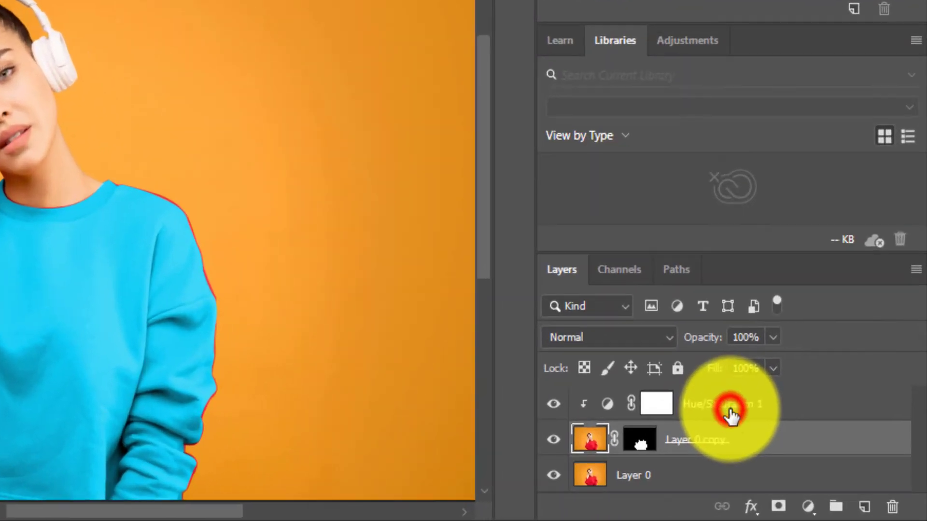
key("ctrl+g")
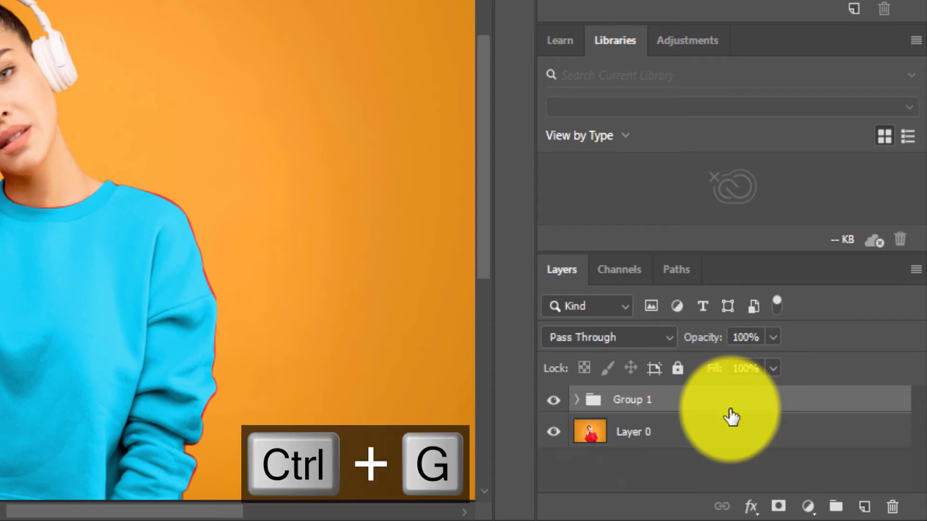
left_click(712, 410)
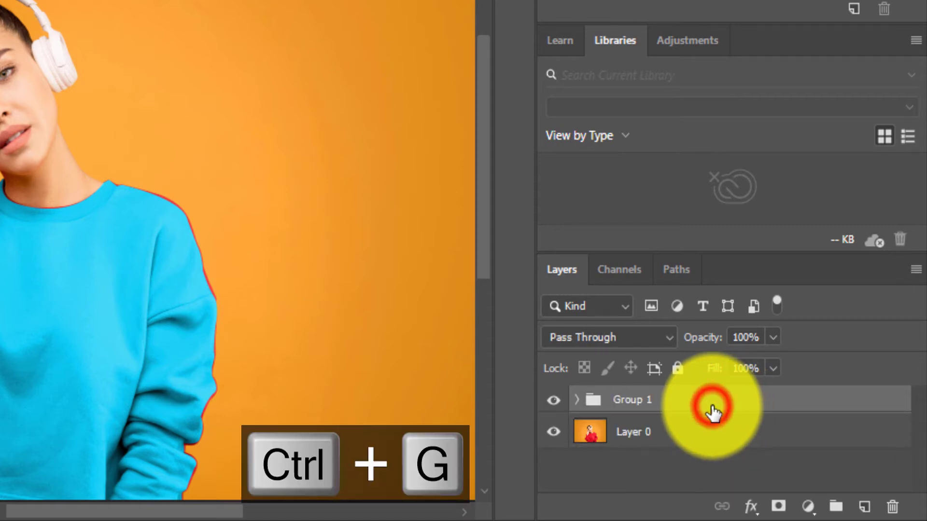
double_click(632, 406)
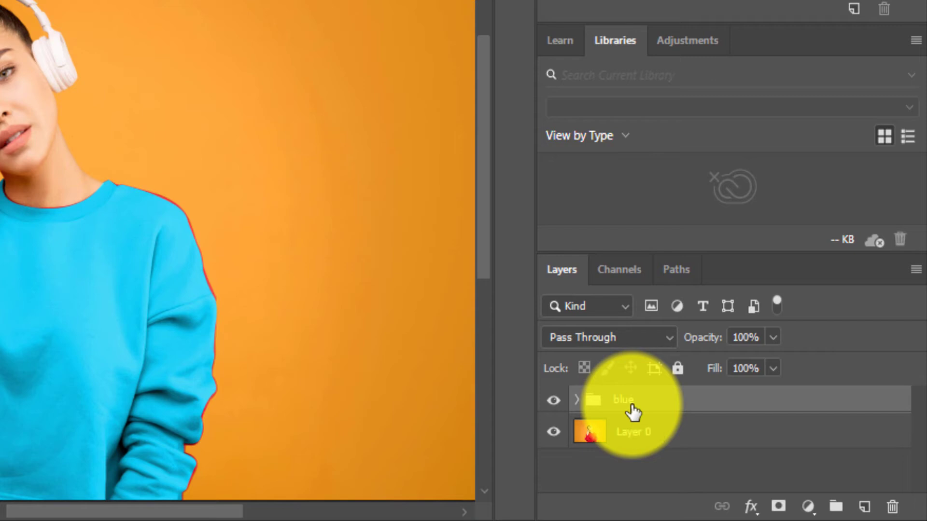
Step: Duplicate the blue group and rename the copy "green"
key("ctrl+j")
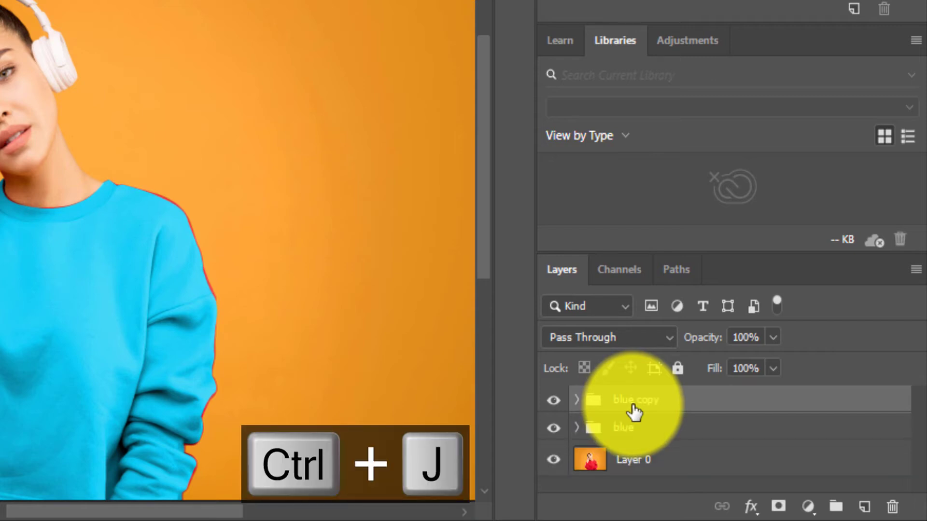
left_click(638, 406)
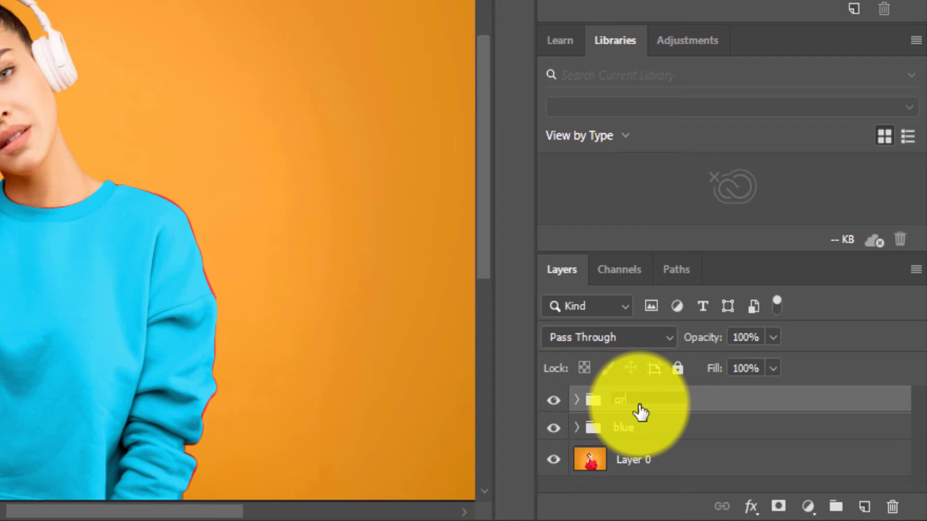
key("Return")
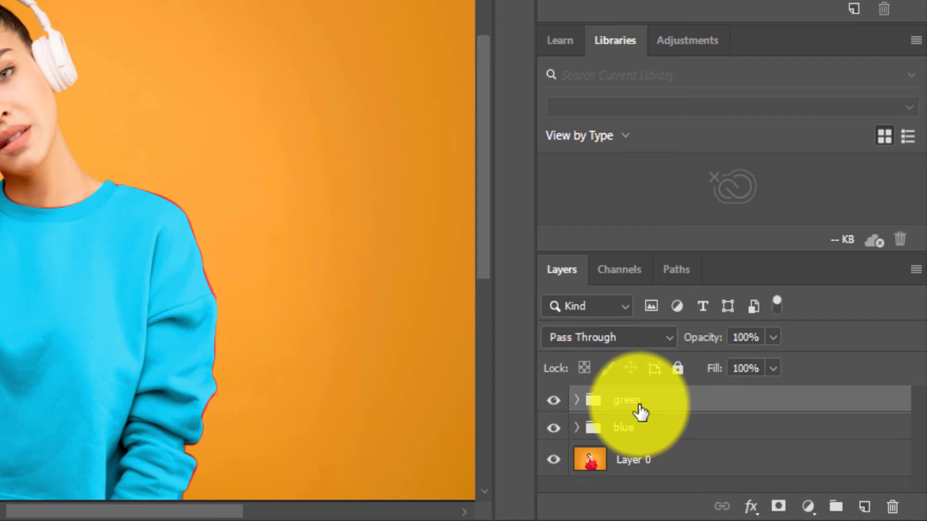
Step: Set the green group's Hue/Saturation adjustment to hue 125, saturation 89 and lightness -26, and collapse the group
left_click(578, 400)
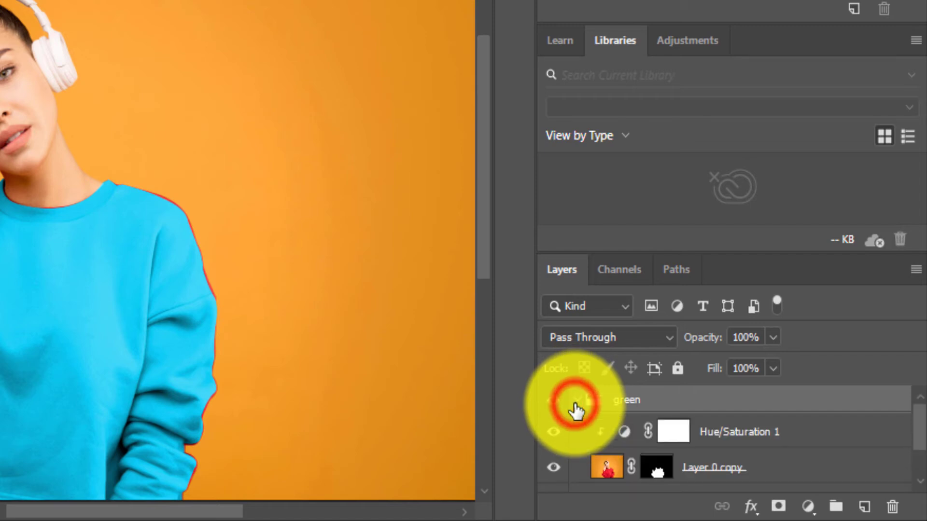
left_click(625, 432)
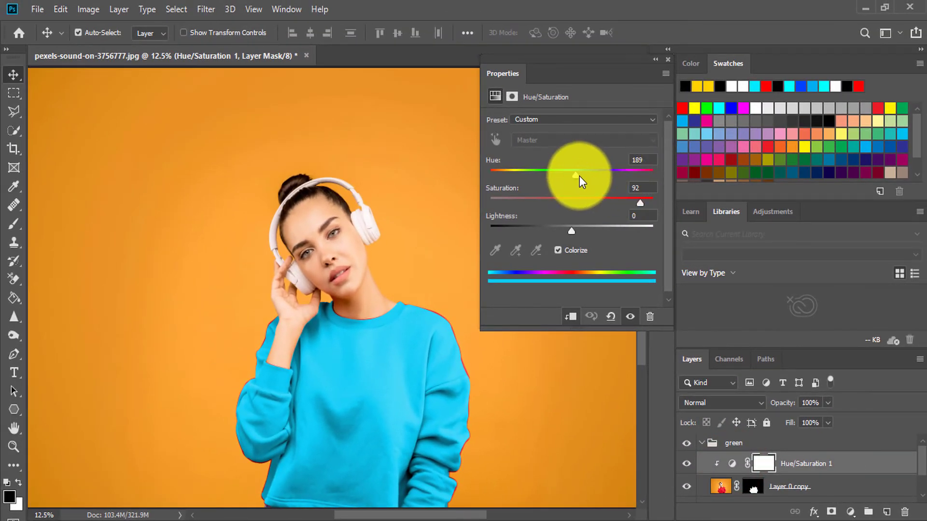
left_click_drag(572, 175, 547, 181)
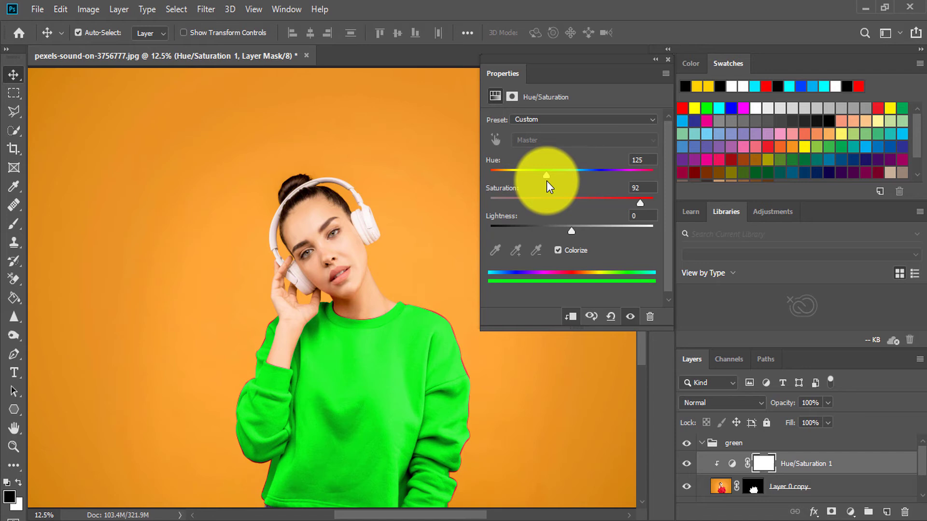
mouse_move(642, 203)
left_mouse_down()
mouse_move(624, 208)
mouse_move(635, 210)
left_mouse_up()
left_click_drag(571, 234, 551, 239)
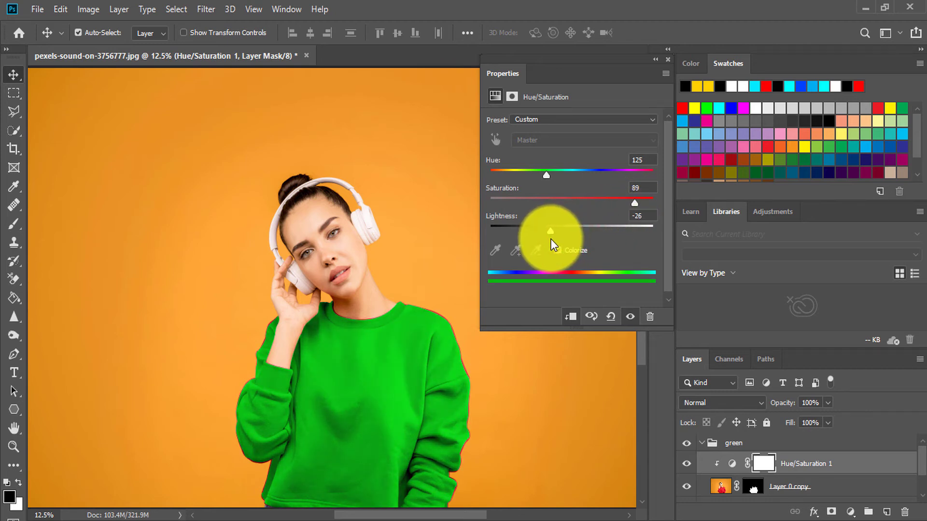
left_click(668, 60)
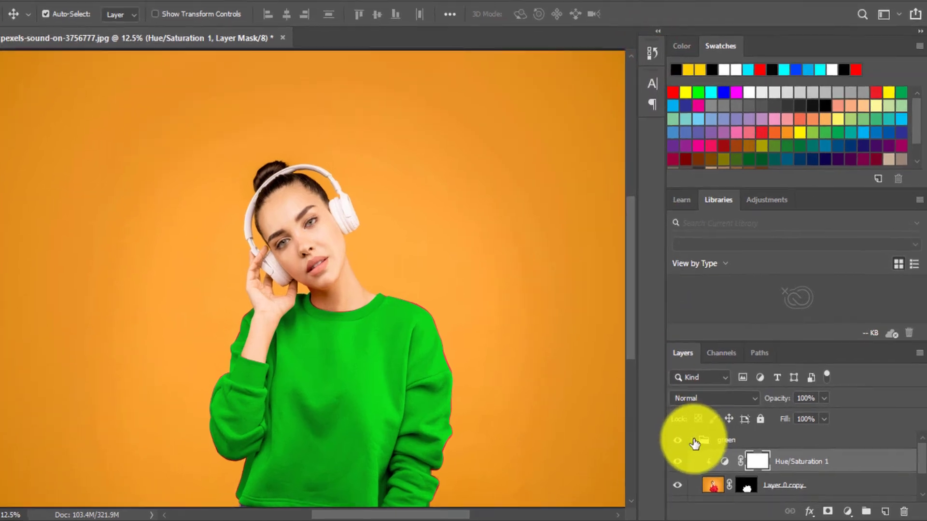
left_click(694, 441)
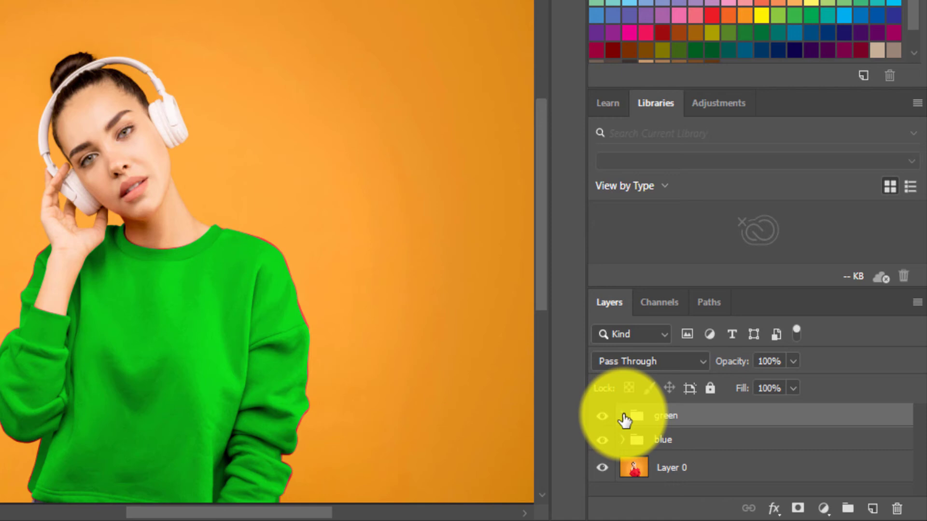
Step: Duplicate the green group and rename the copy "red"
key("ctrl+j")
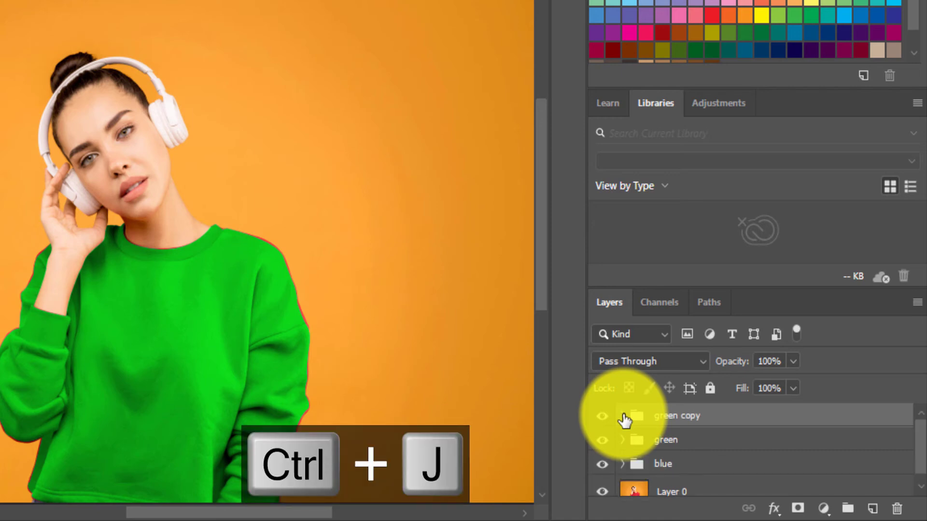
double_click(678, 416)
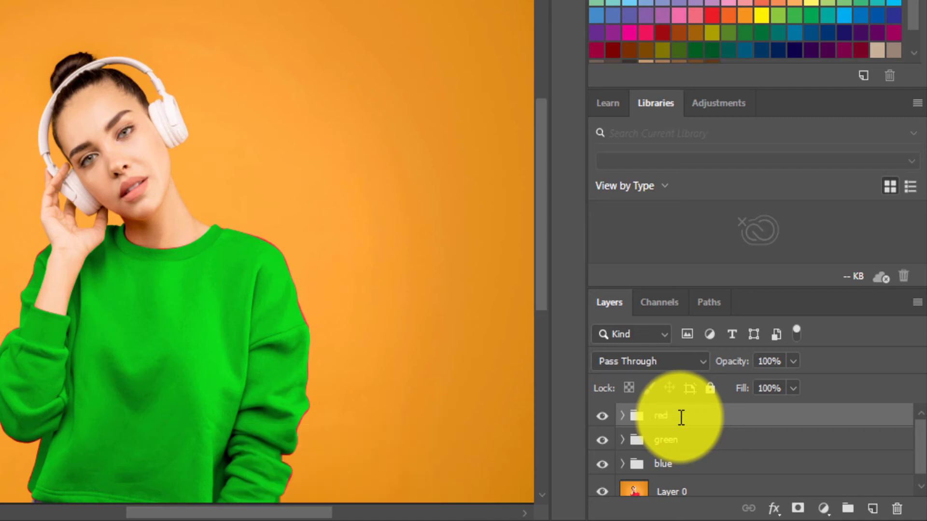
Step: Set the red group's Hue/Saturation adjustment to hue 6 and saturation 92, and collapse the group
left_click(621, 416)
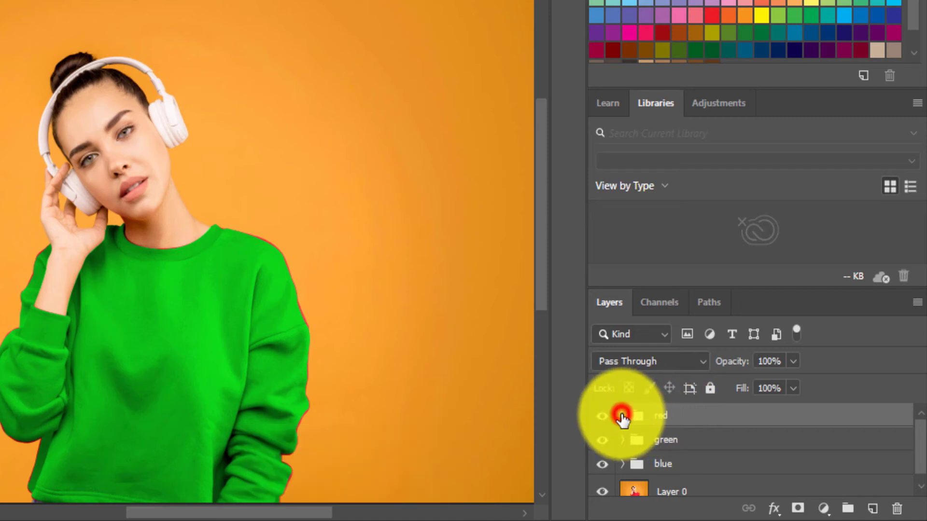
left_click(664, 445)
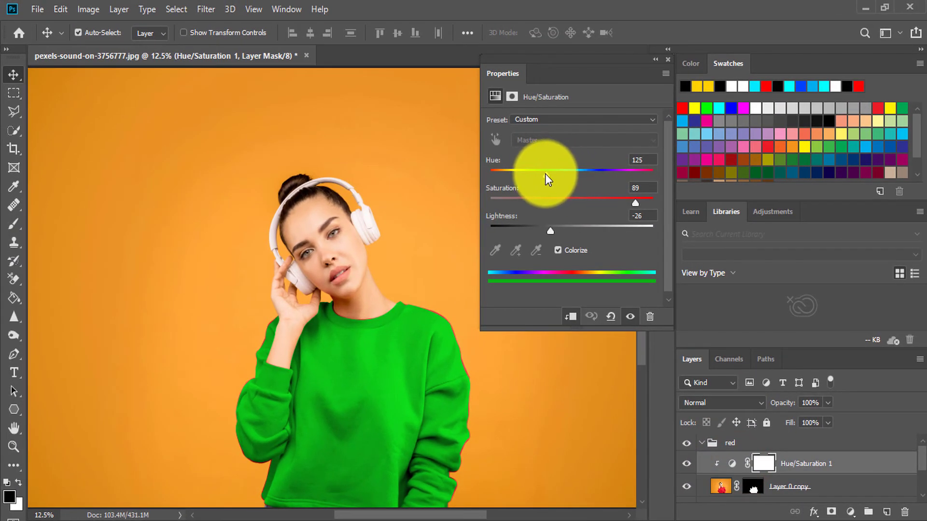
left_click_drag(546, 174, 494, 172)
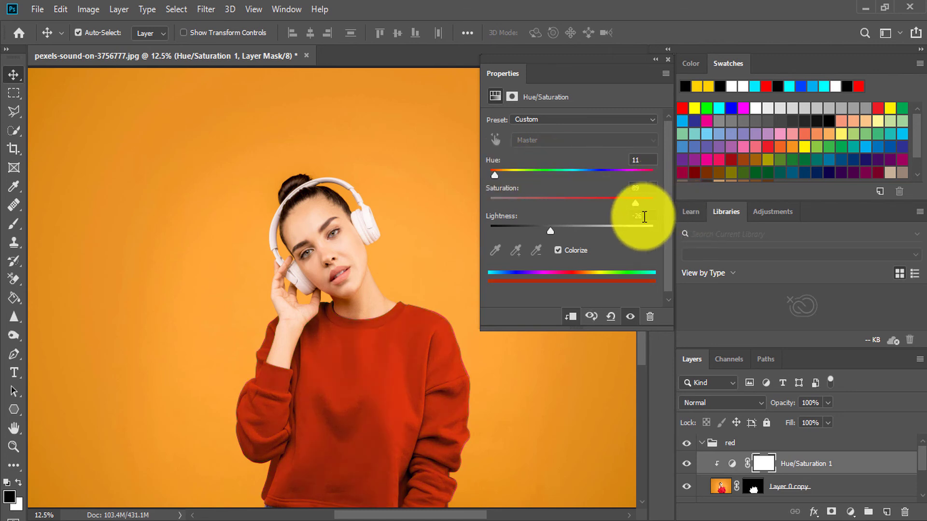
left_click_drag(636, 203, 639, 204)
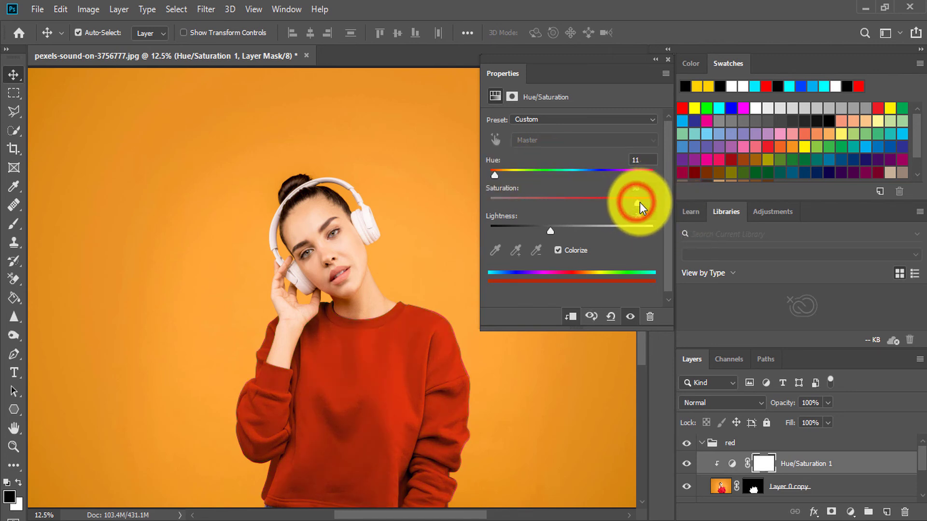
left_click(495, 174)
left_click_drag(494, 175, 493, 175)
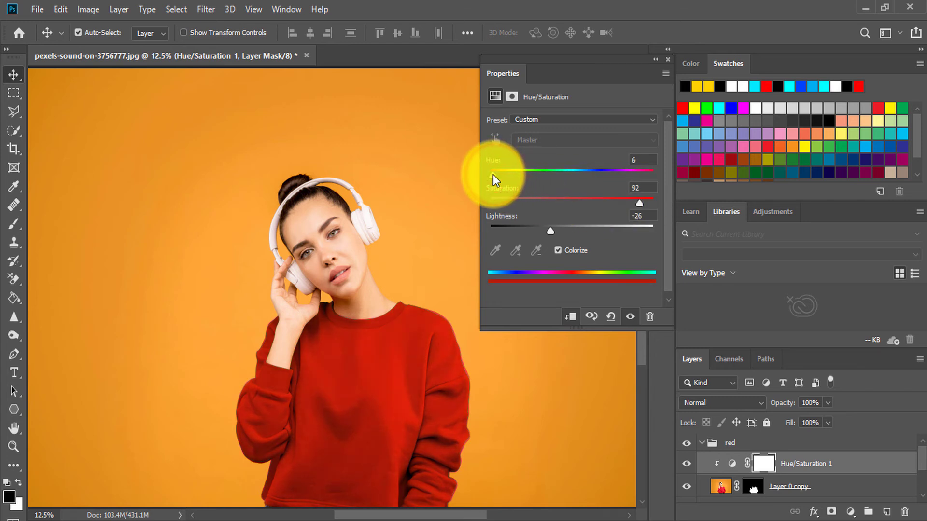
left_click(666, 57)
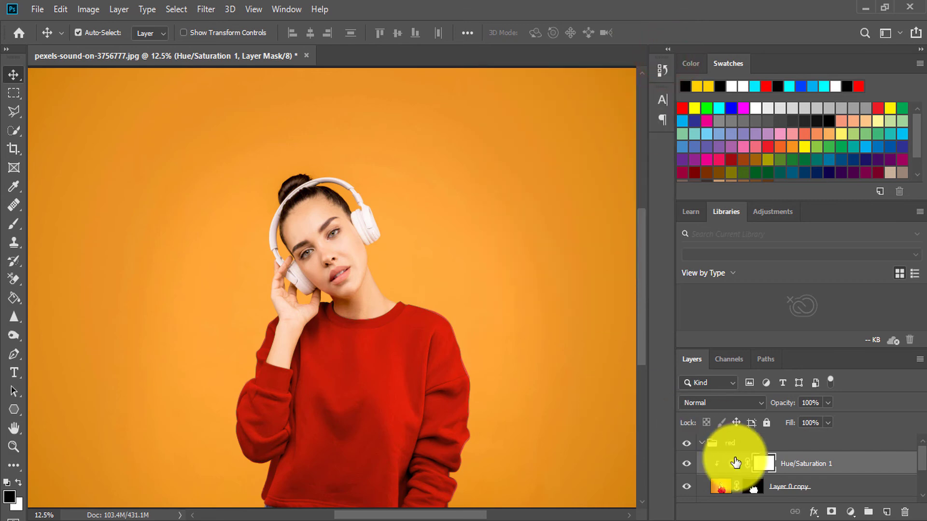
left_click(703, 443)
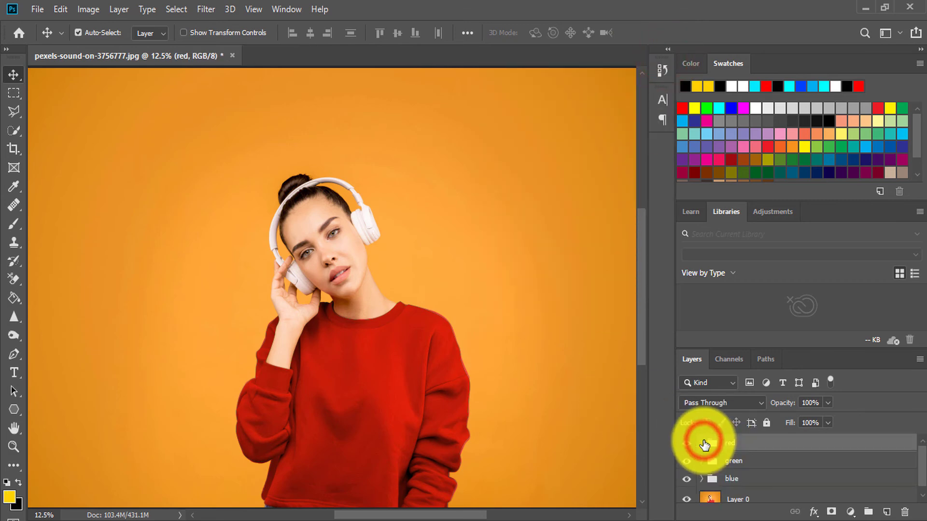
Step: Duplicate the red group and rename the copy "black"
key("ctrl+j")
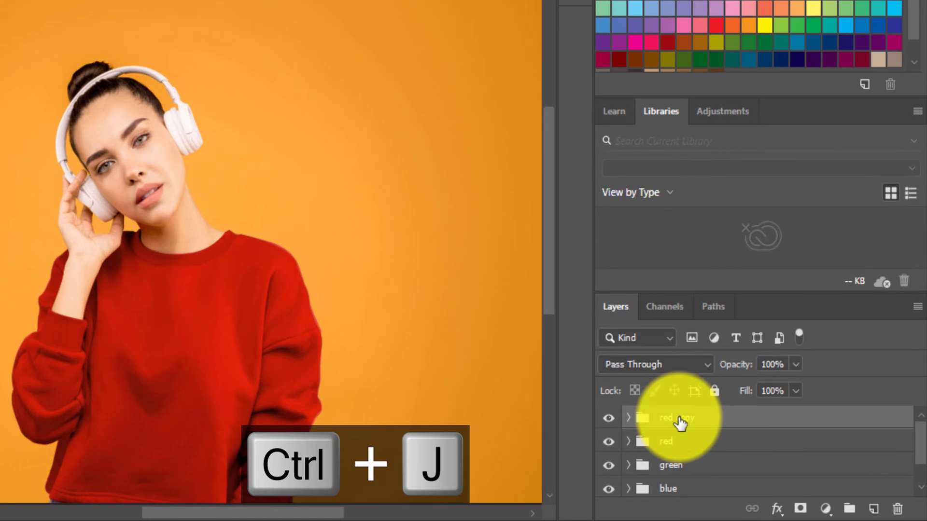
double_click(695, 418)
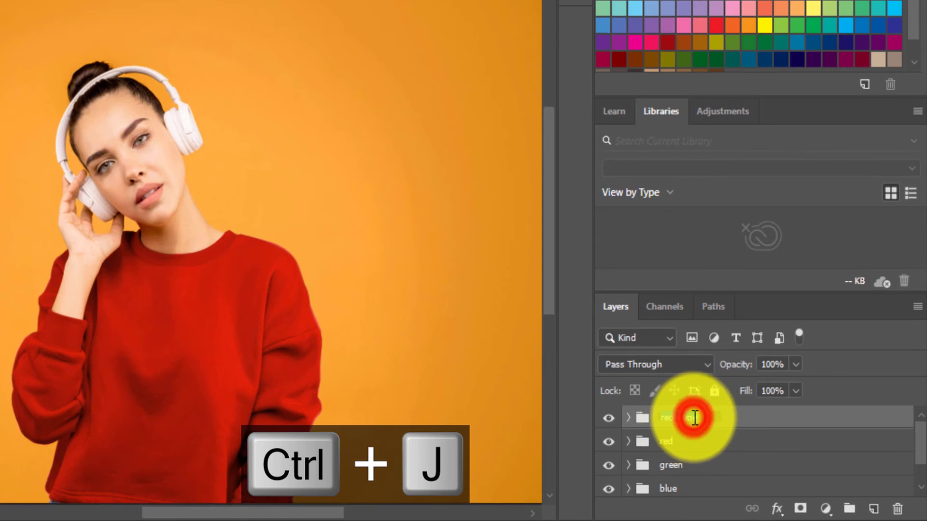
type("blac")
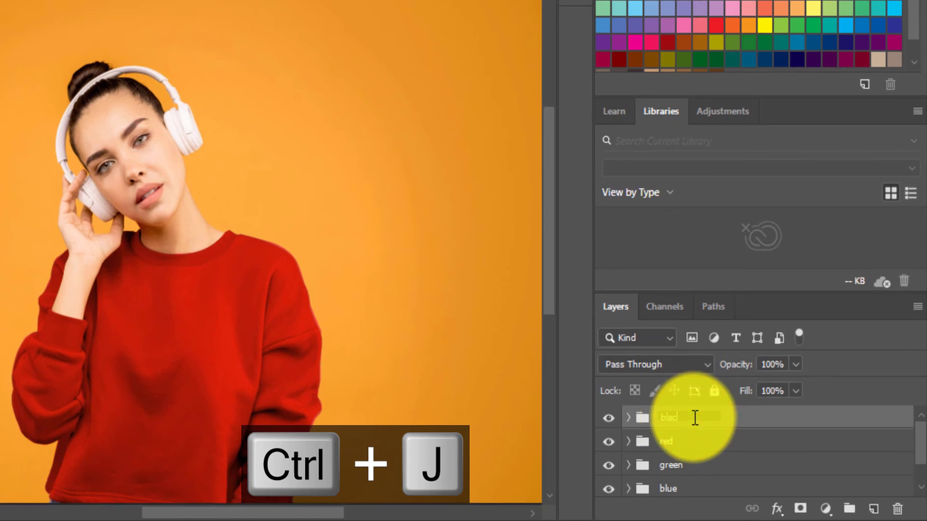
type("k")
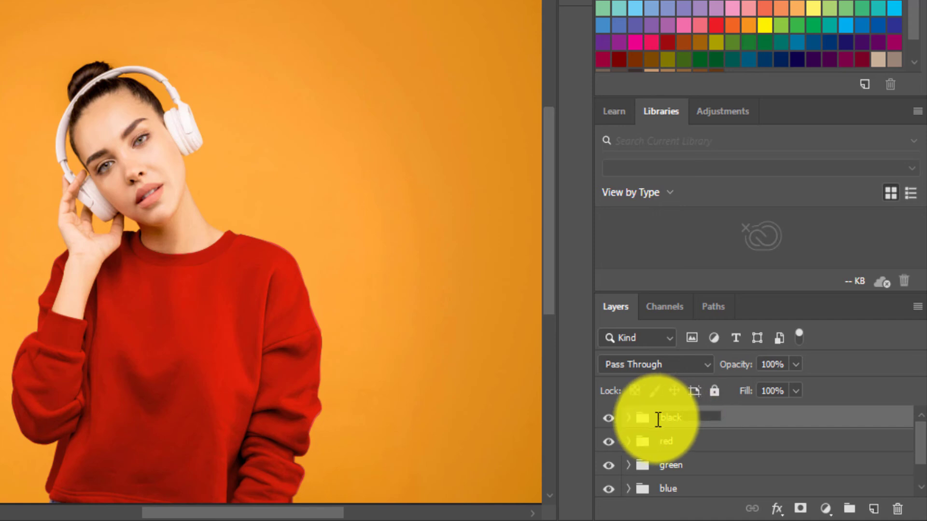
left_click(637, 424)
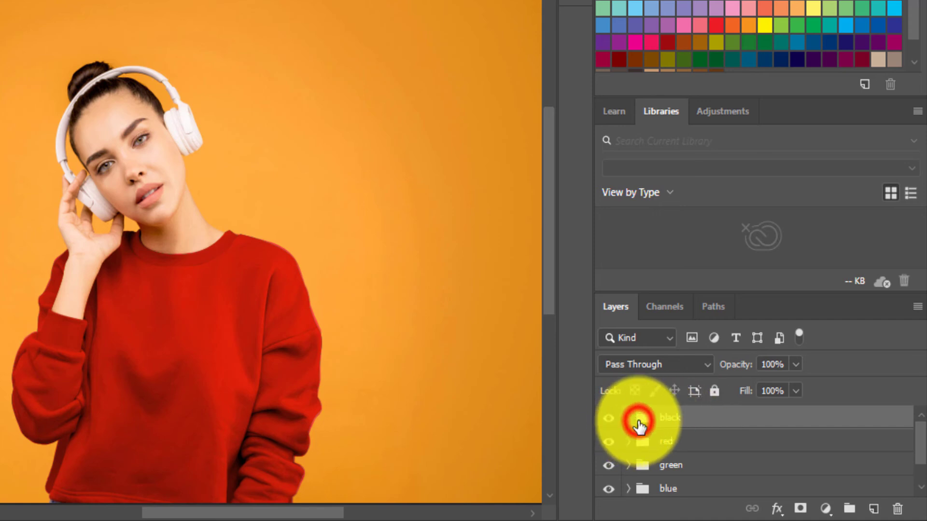
Step: Set the black group's Hue/Saturation adjustment to saturation 0 and lightness -62, and close its properties
left_click(629, 419)
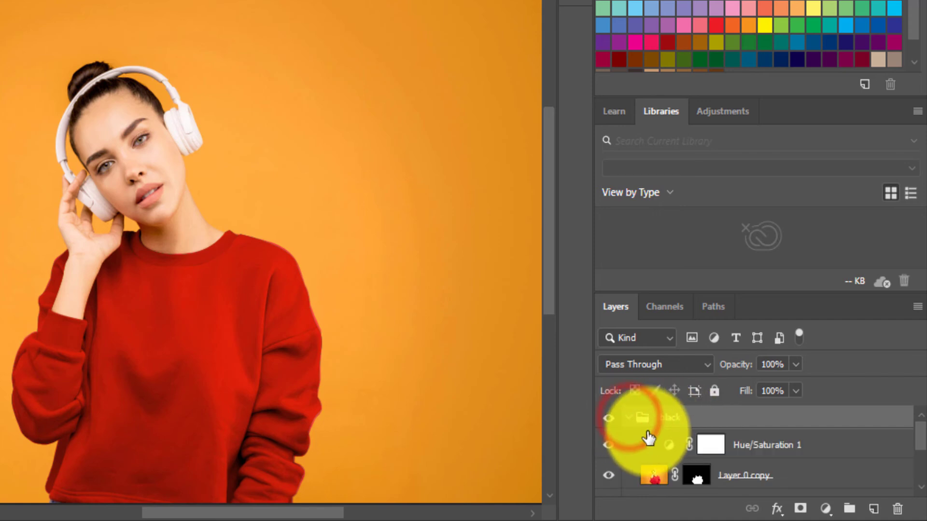
double_click(668, 445)
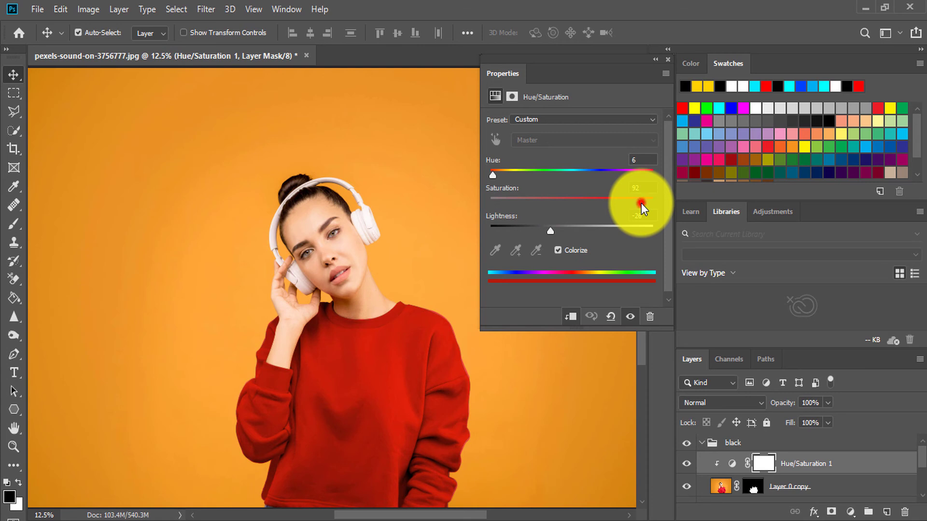
left_click_drag(641, 204, 481, 210)
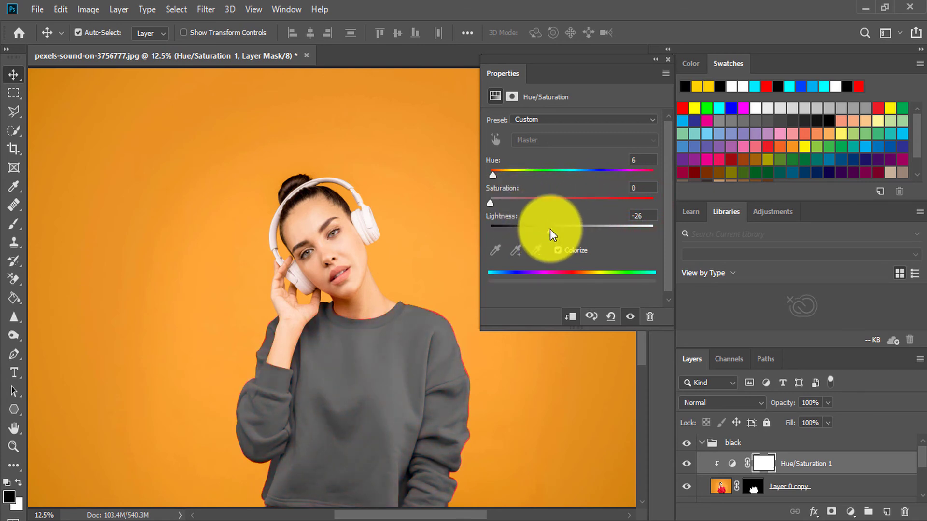
left_click_drag(550, 230, 521, 234)
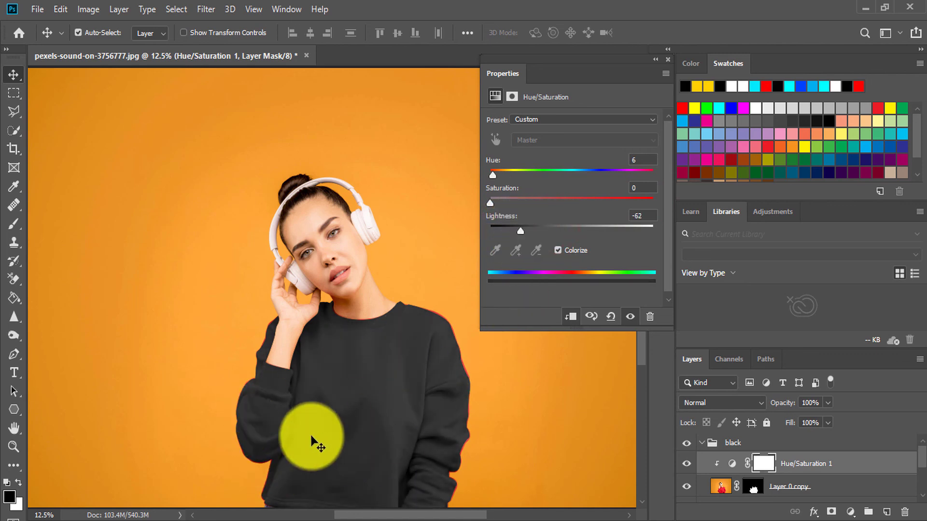
left_click(670, 59)
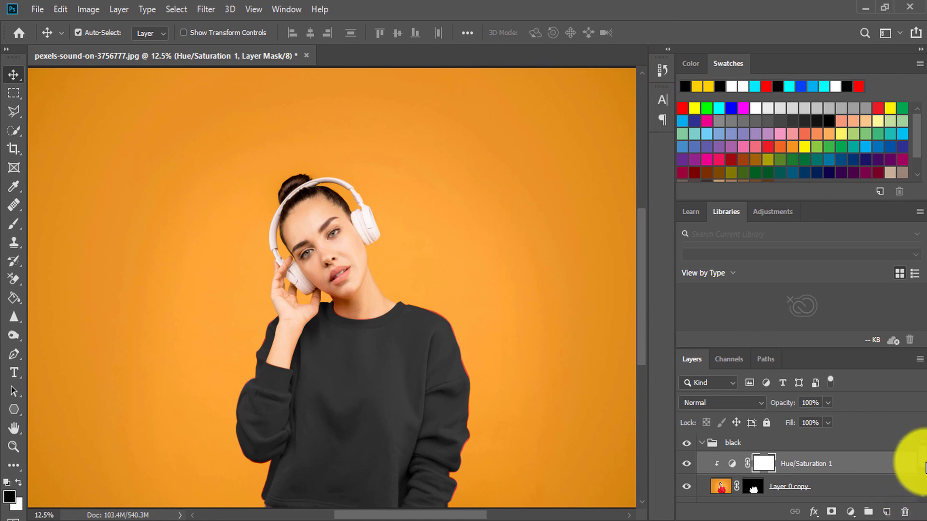
Step: Compare the sweater colours by showing only Layer 0 and turning the blue, green, red and black groups back on one by one
left_click(923, 462)
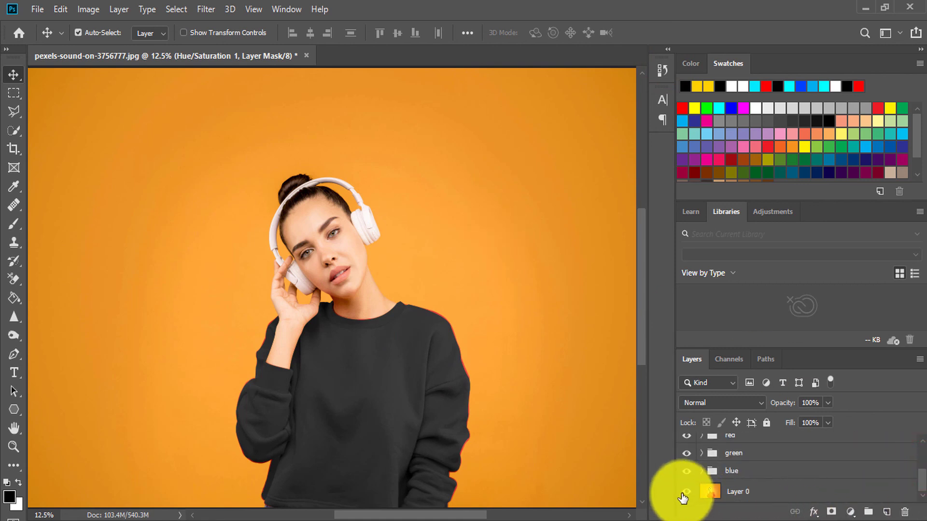
left_click(686, 493, "alt")
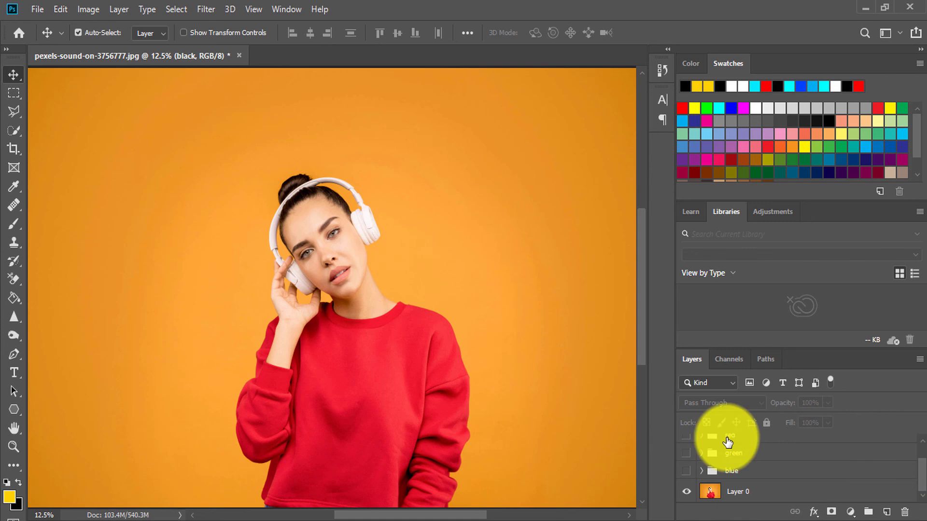
left_click(686, 476)
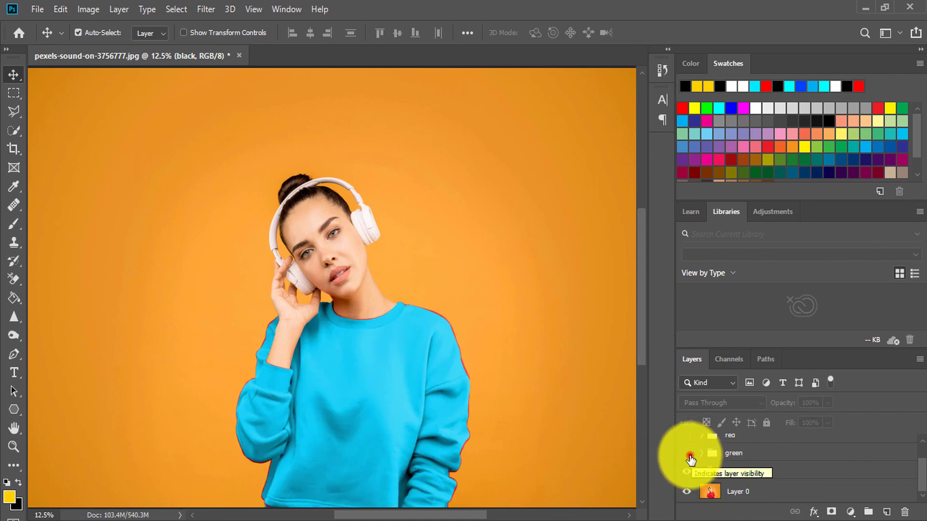
left_click(686, 454)
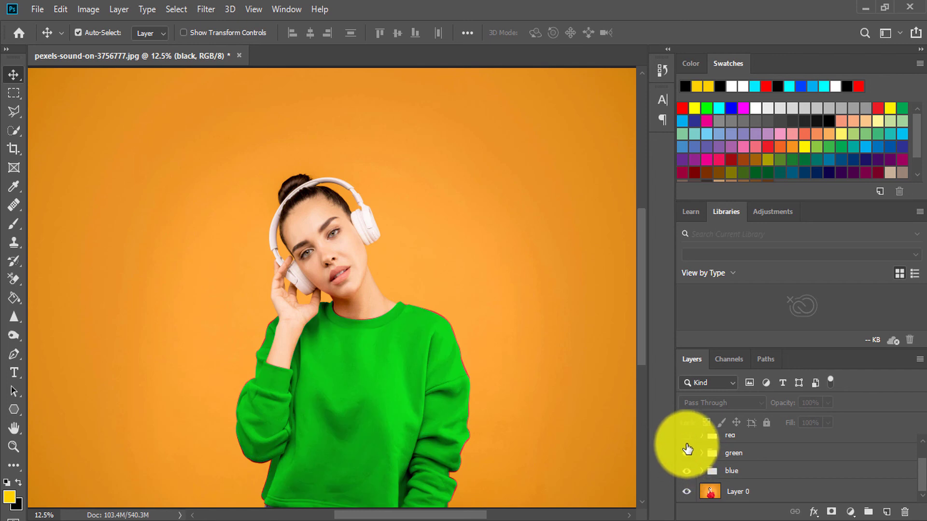
left_click(685, 437)
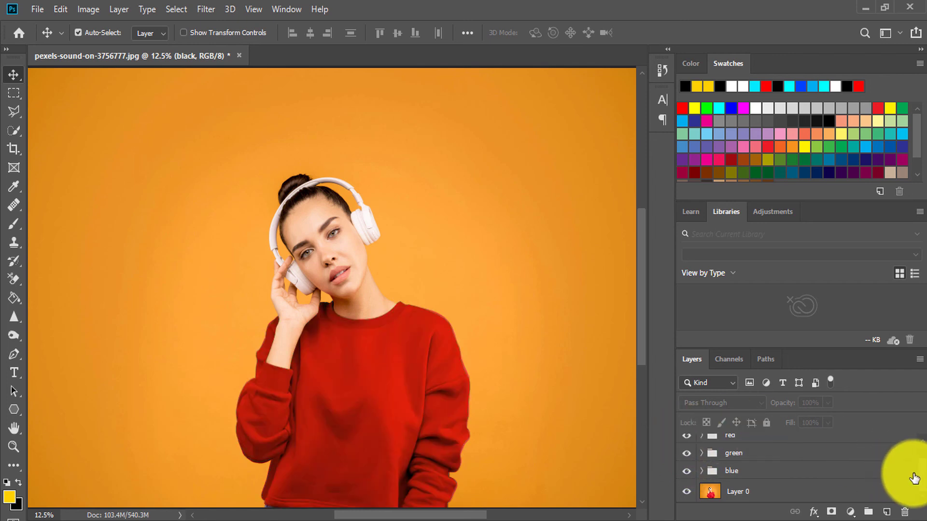
scroll(924, 480, "up", 2)
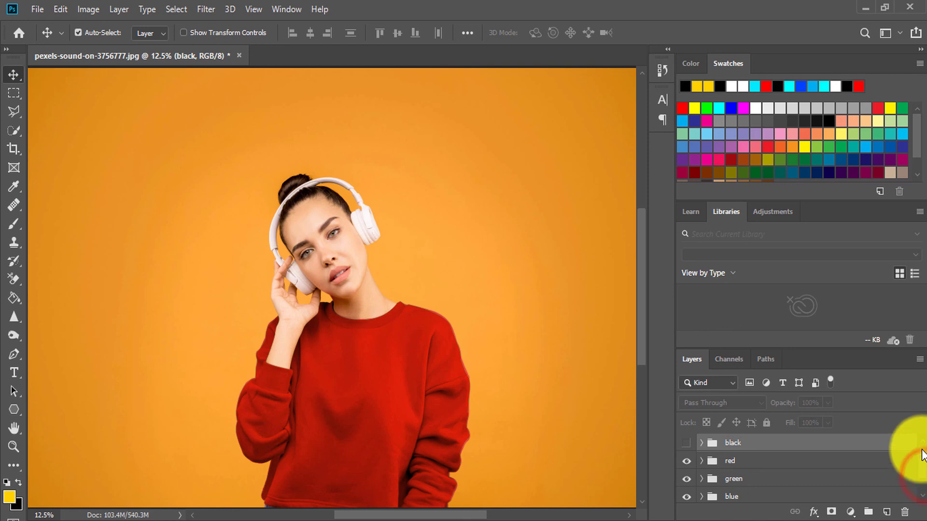
left_click(685, 444)
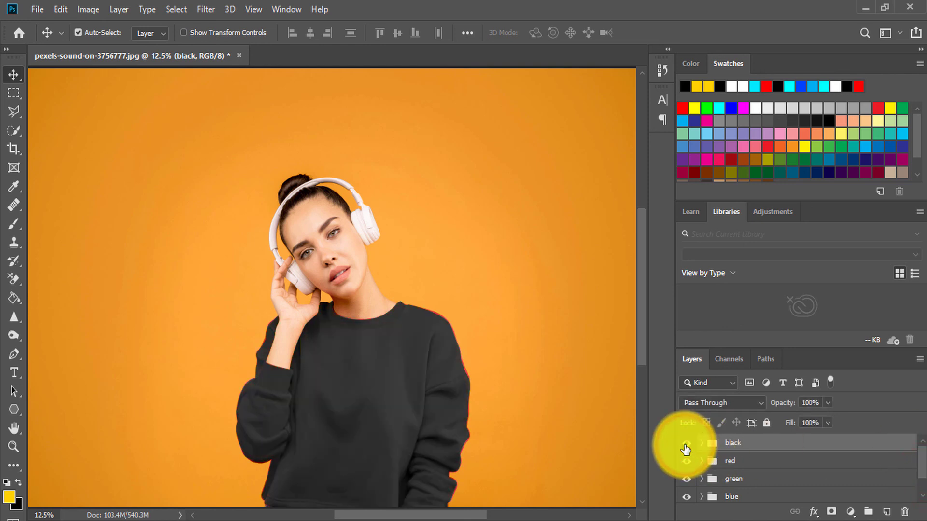
left_click(261, 416)
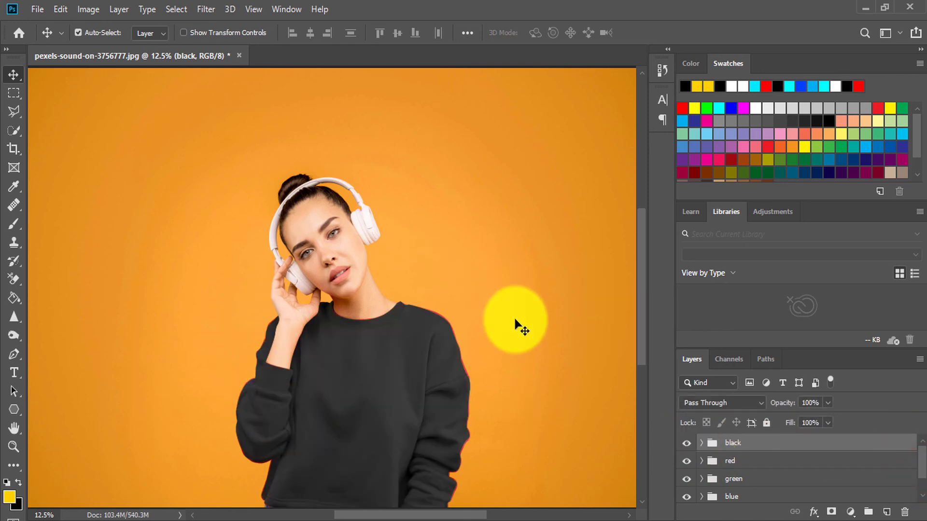